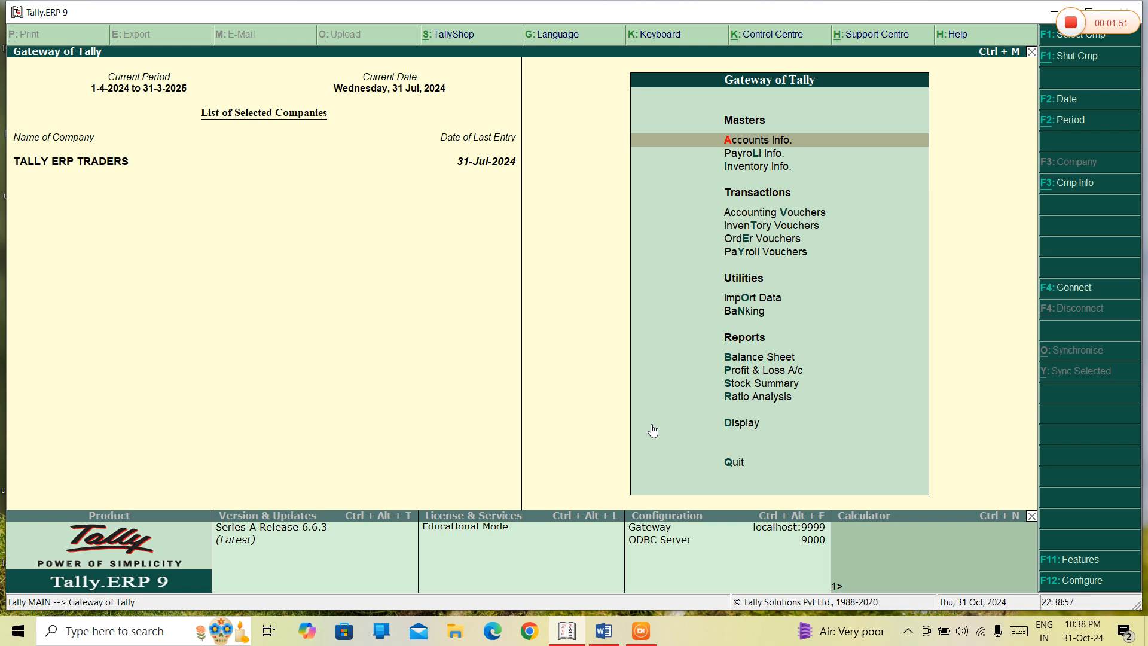
Switch to the TALLY ERP 9 NOTES document in Word and go to the PROCEDURE FOR TRANSFER section at its end.
click(605, 632)
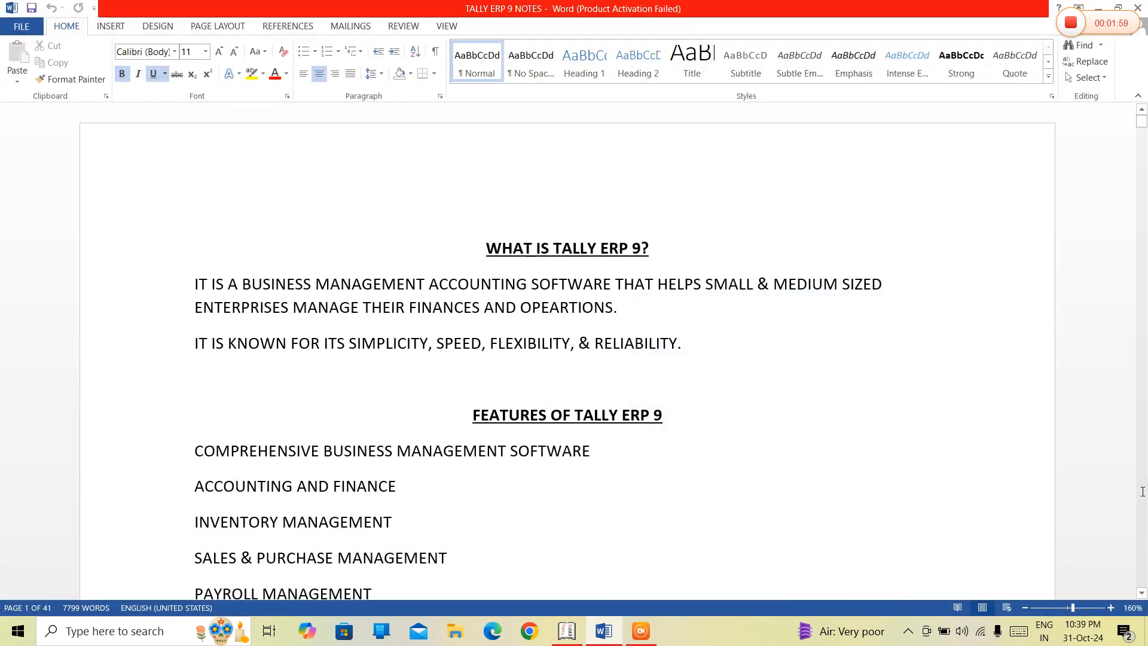
scroll(1143, 502, down, 20)
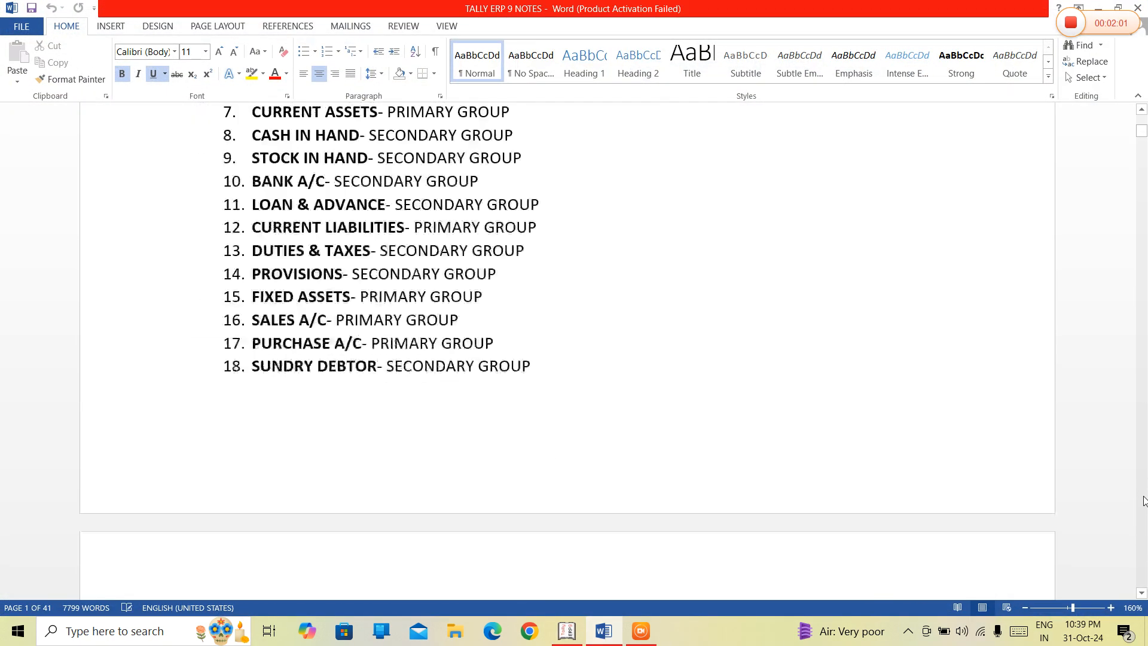
scroll(1144, 501, down, 12)
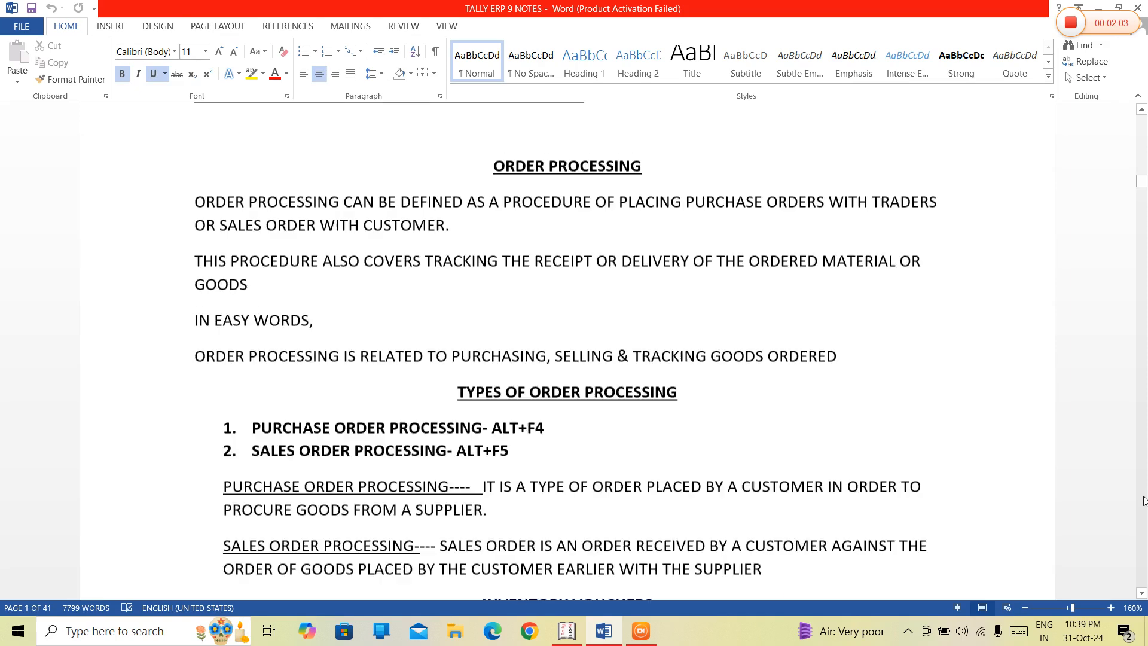
scroll(1144, 502, down, 15)
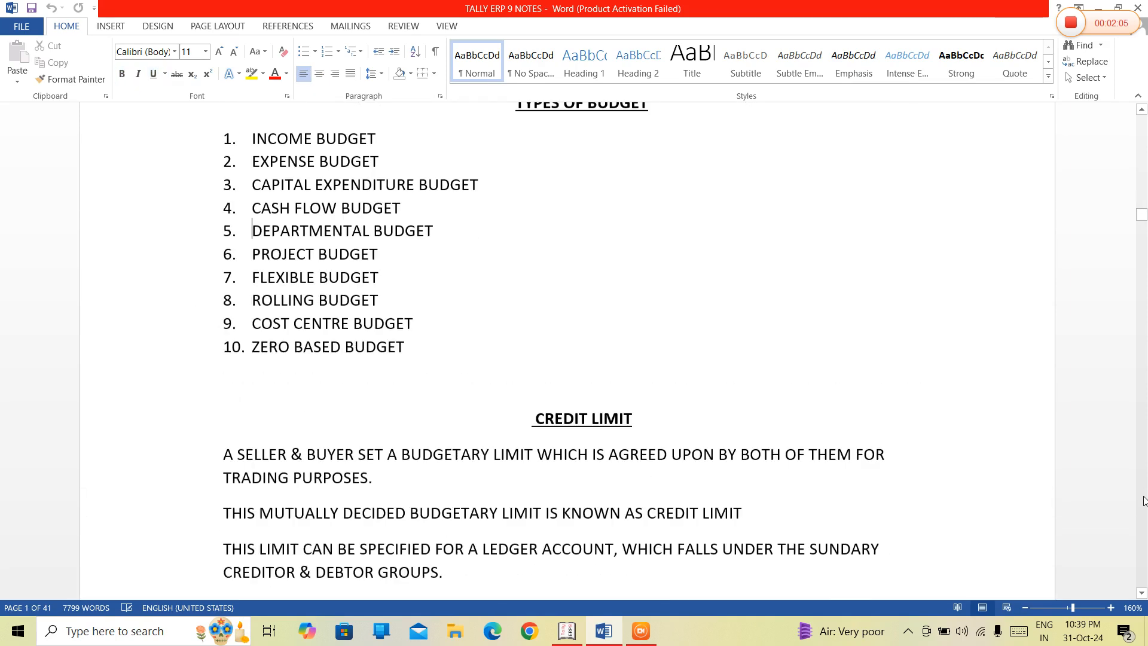
scroll(1144, 502, down, 10)
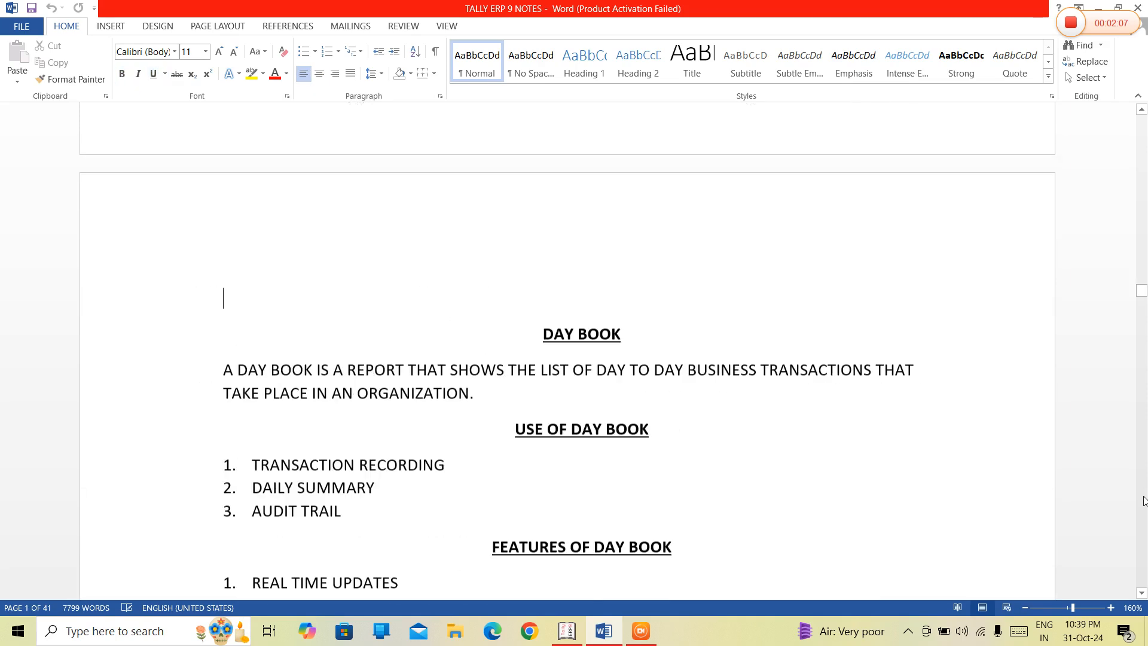
scroll(1144, 502, down, 15)
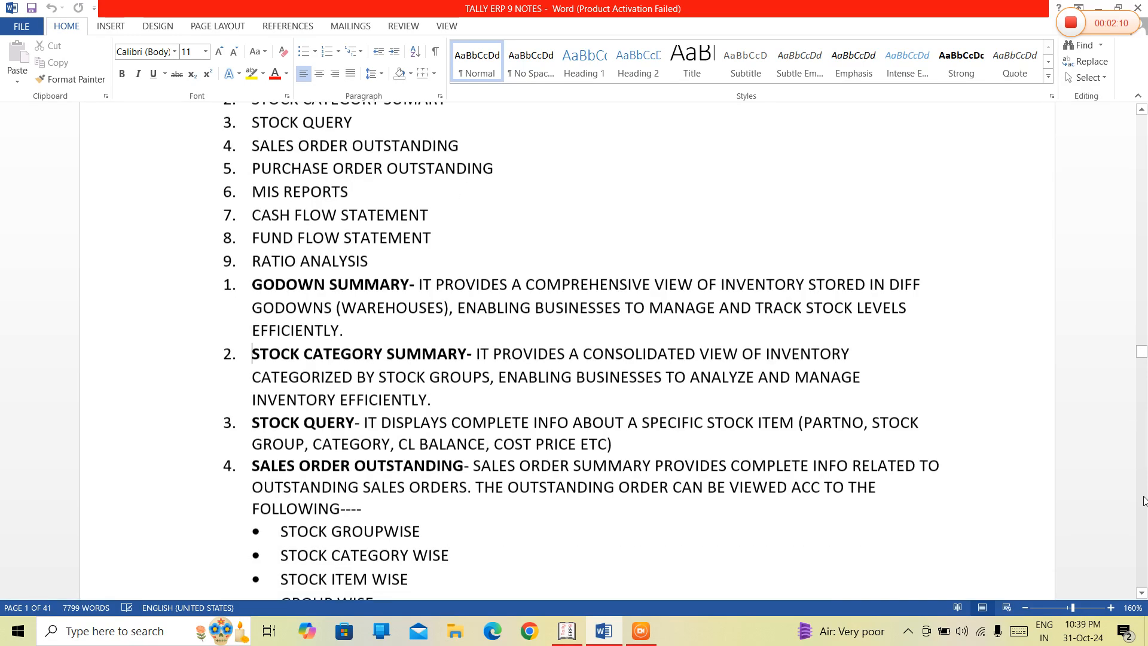
scroll(1143, 501, down, 15)
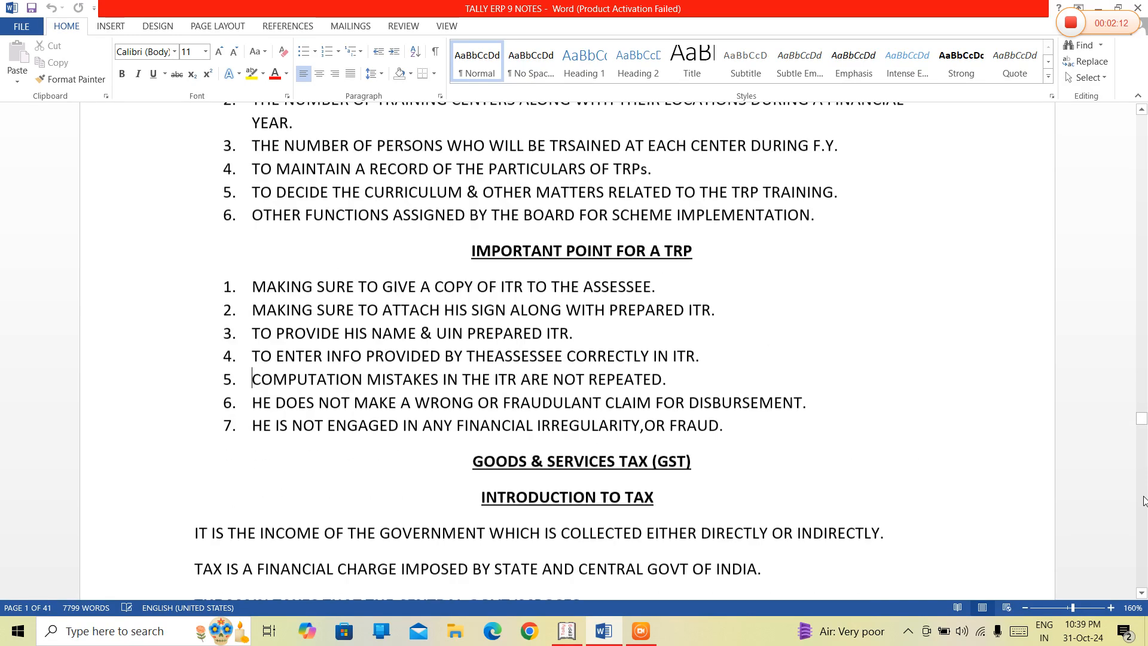
scroll(1143, 501, down, 15)
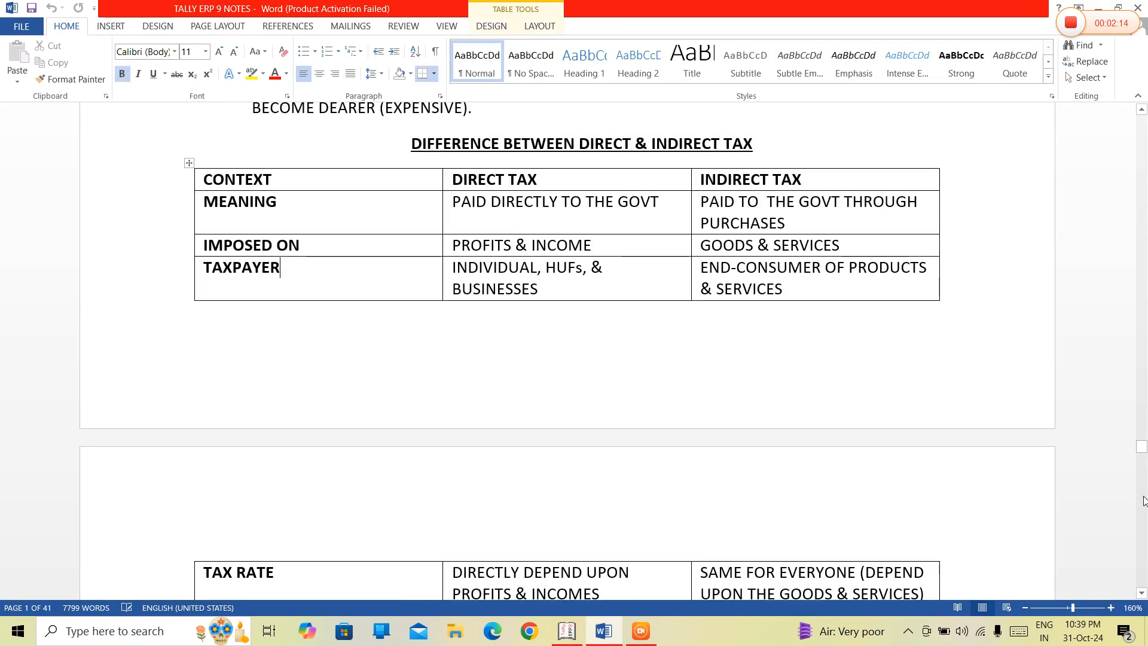
scroll(1143, 501, down, 20)
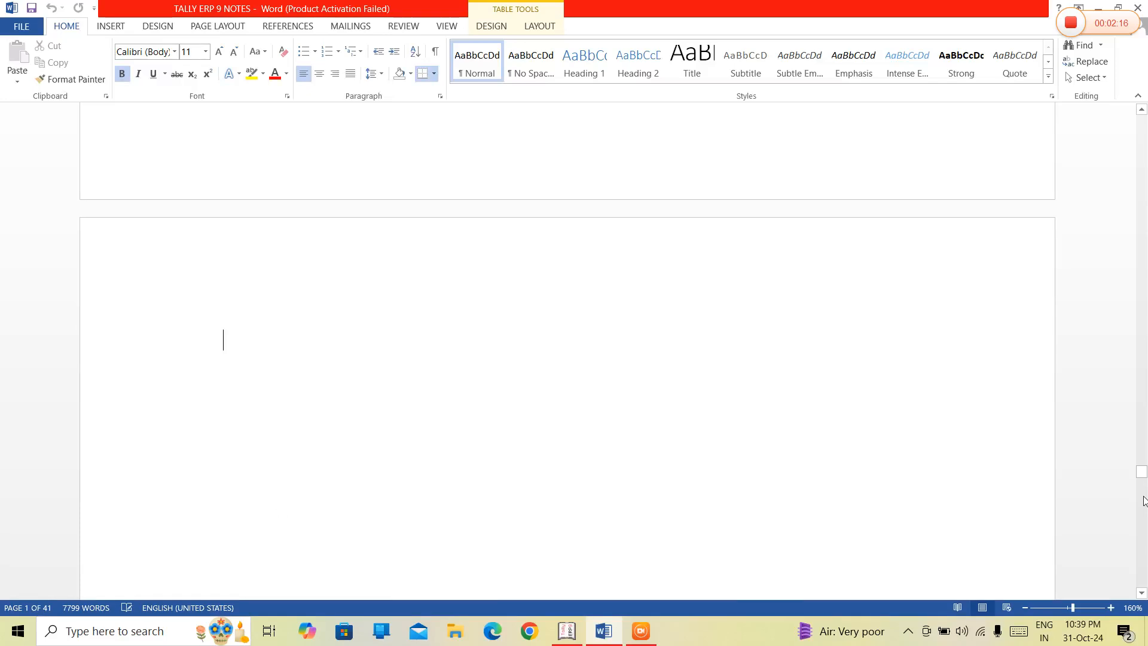
scroll(1143, 501, down, 20)
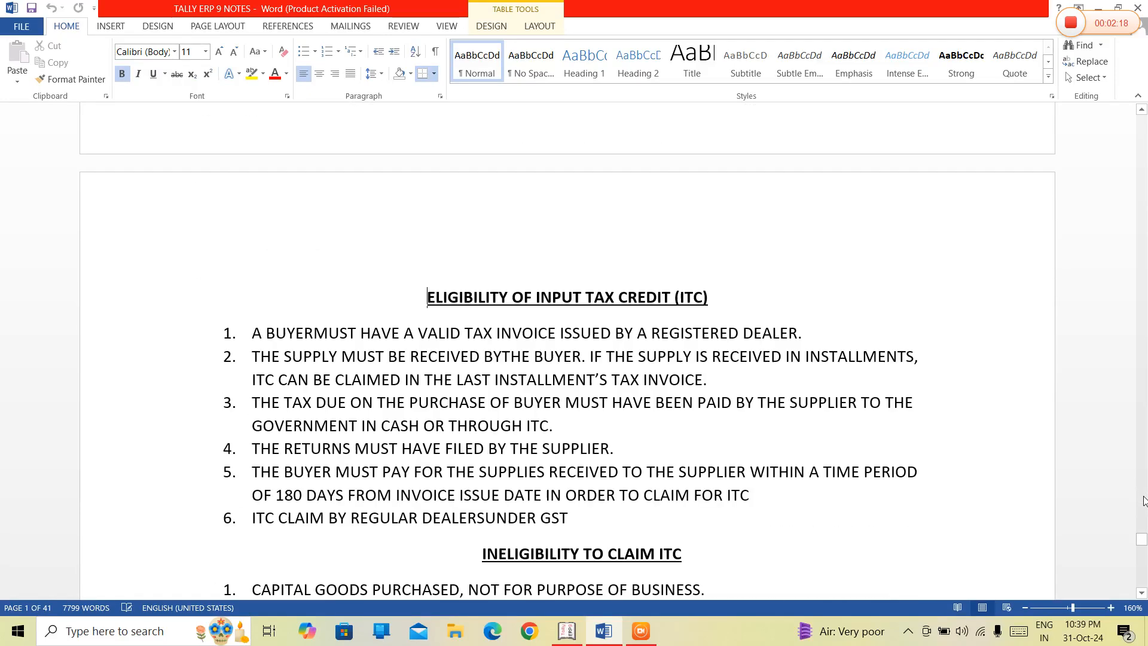
scroll(1143, 501, down, 15)
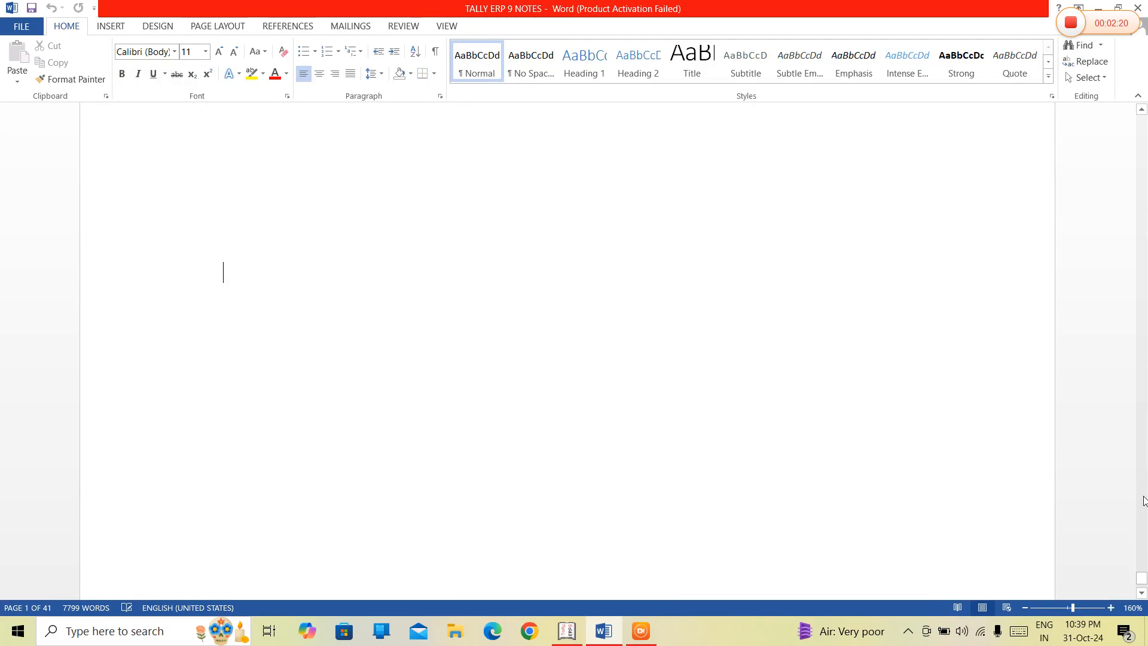
scroll(1142, 502, up, 5)
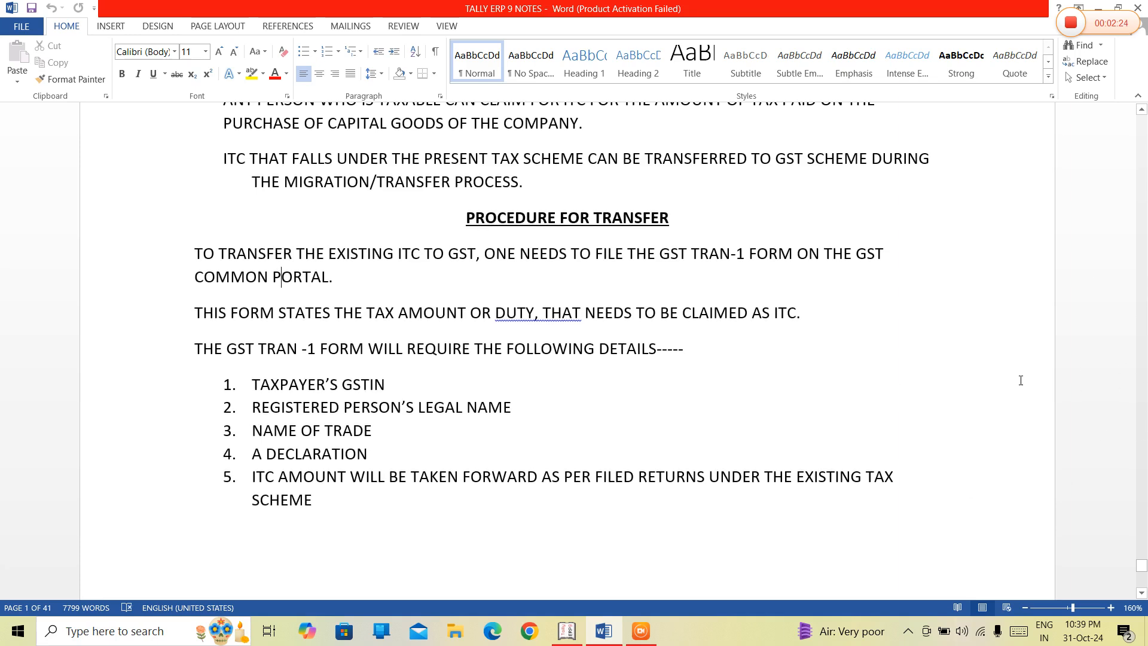
Add the centred, bold, underlined heading "PAYMENT OF TAX" on an empty line well below the GST TRAN-1 details list.
click(355, 496)
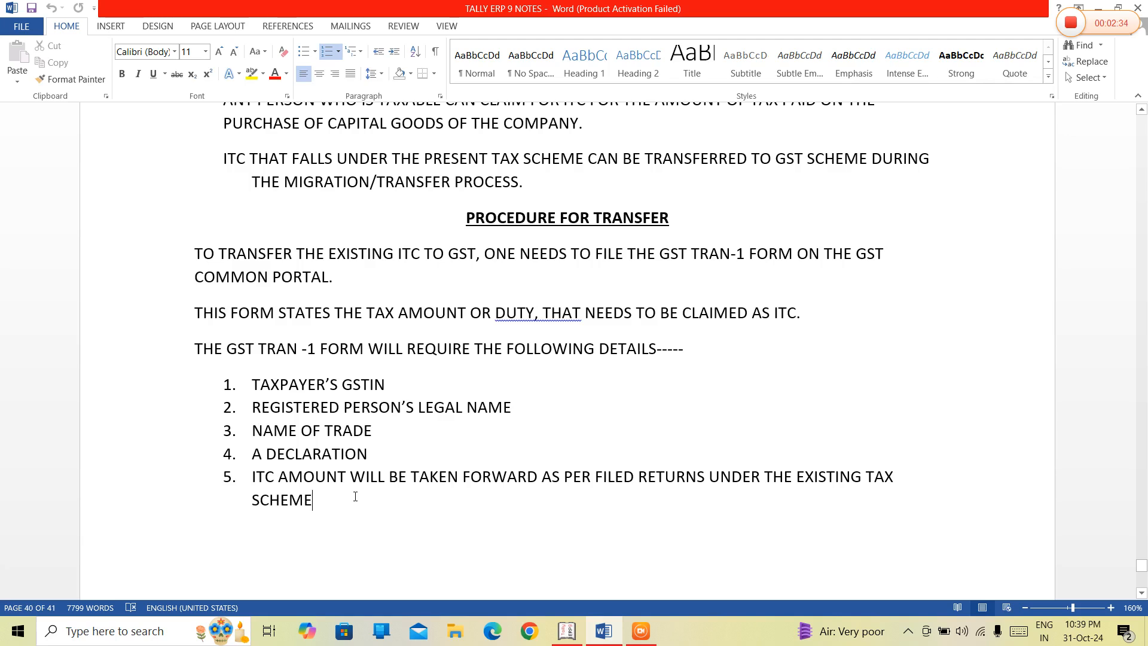
key(Down)
key(Down)
key(Down)
key(Down)
key(Down)
key(Down)
key(Down)
key(Down)
key(Down)
key(Down)
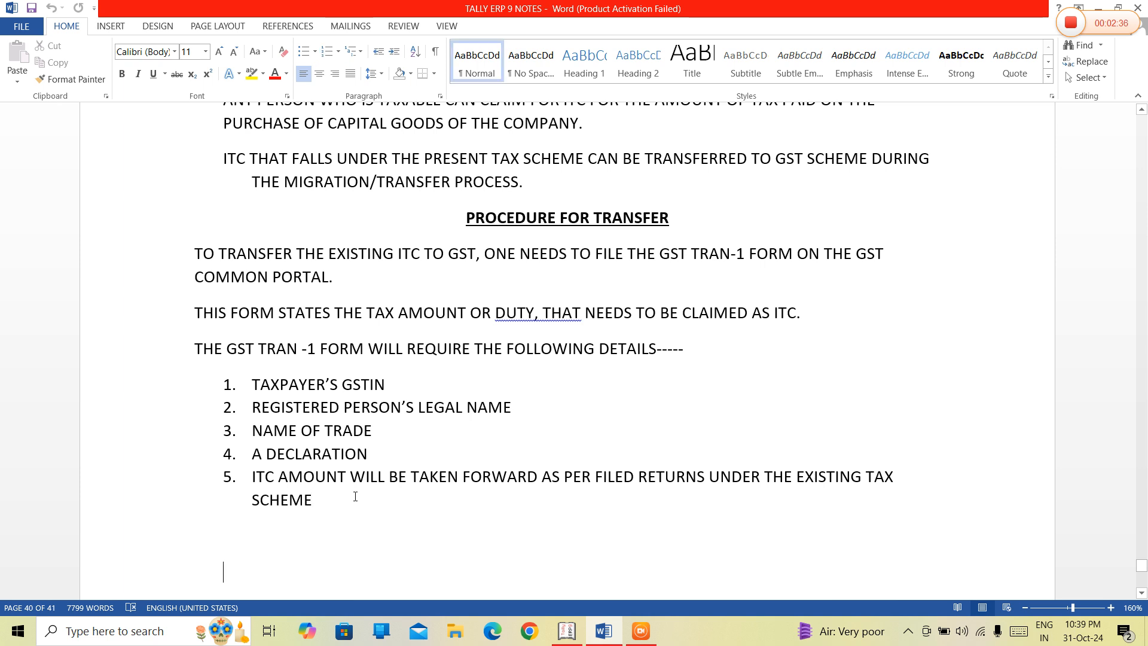
key(Down)
key(Down)
key(Down)
key(Down)
key(Down)
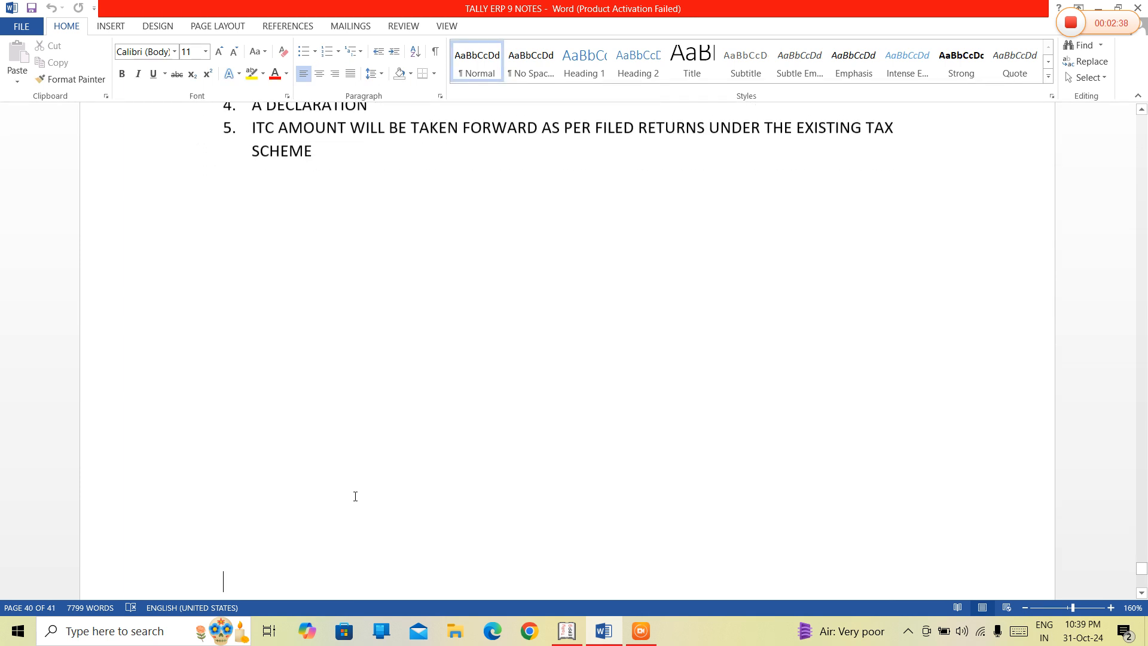
key(Up)
key(Up)
key(Up)
key(Up)
key(Up)
key(Up)
key(Up)
key(Up)
key(Up)
key(Up)
key(Up)
key(Up)
key(Up)
key(Up)
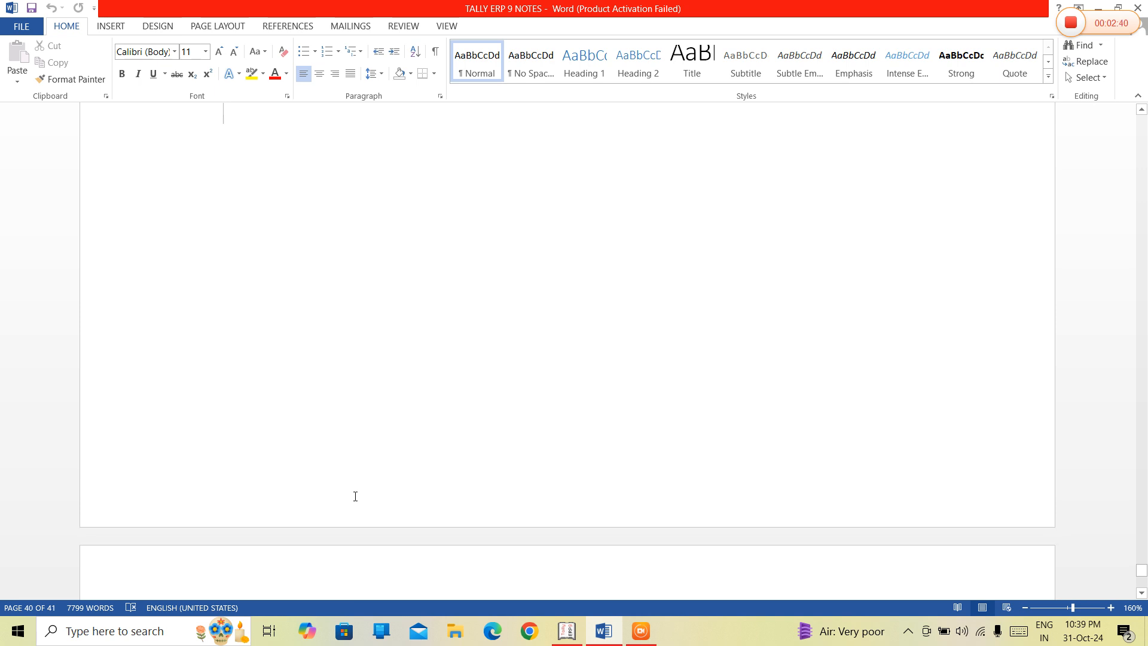
text(B)
key(ctrl+e)
key(BackSpace)
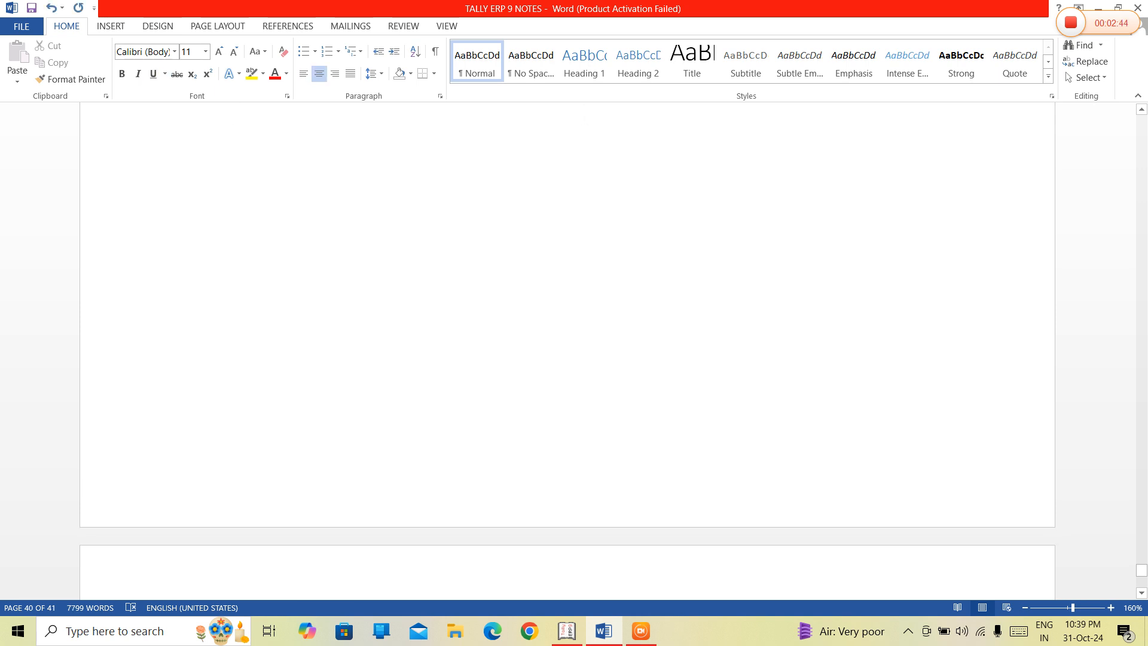
key(ctrl+b)
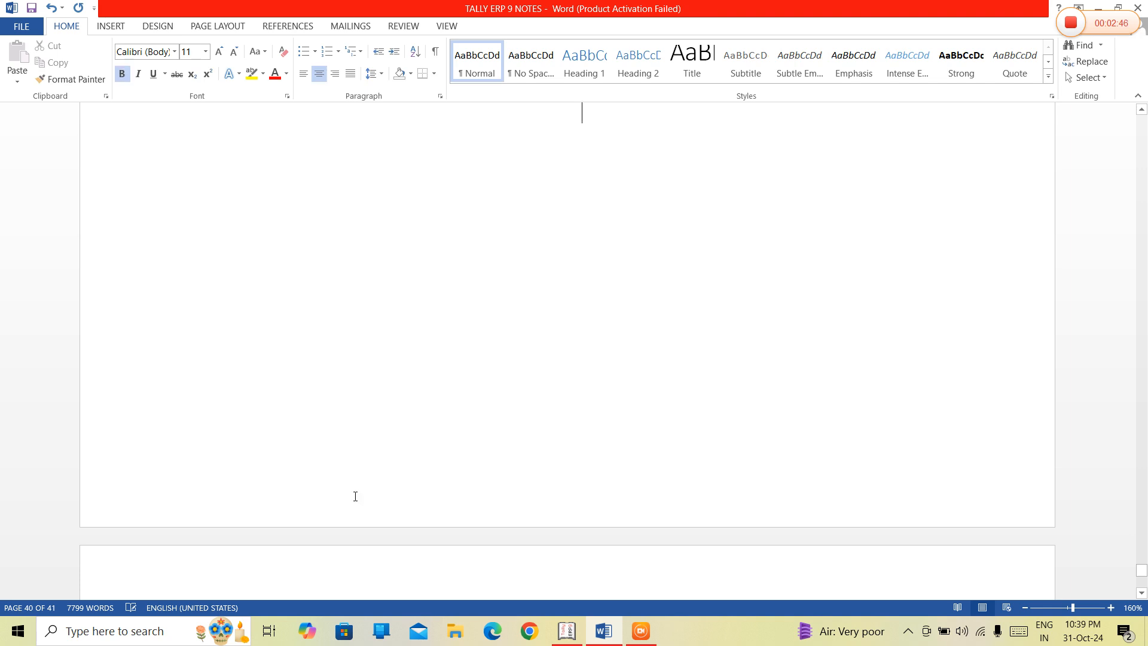
key(ctrl+u)
text(PAYMENT)
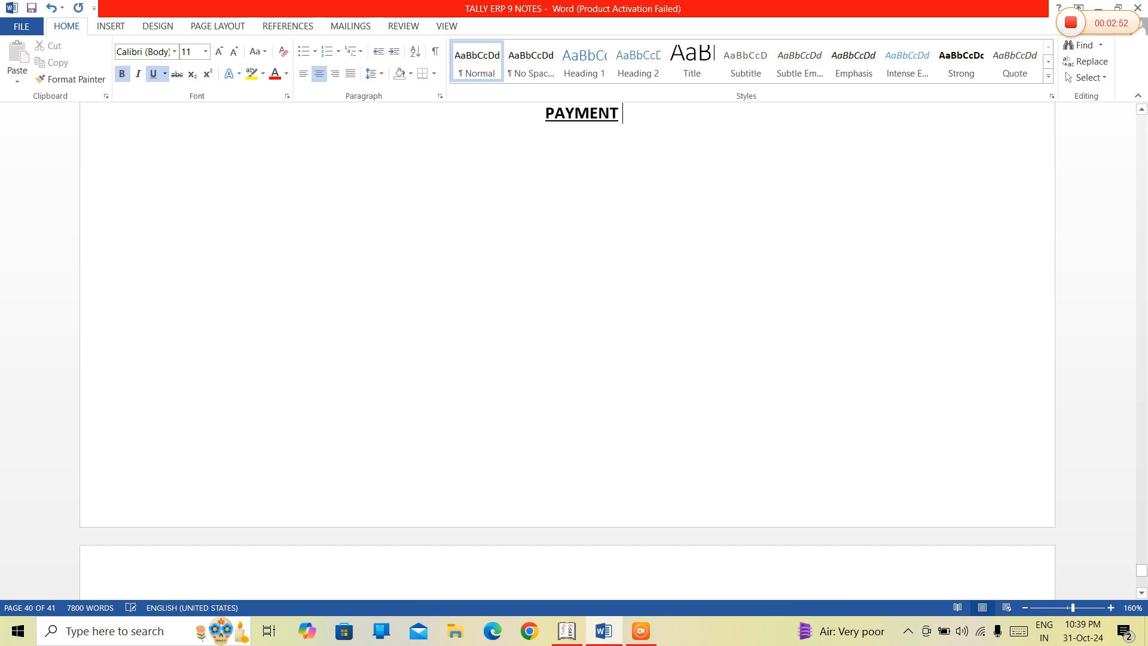
text( OF TAX)
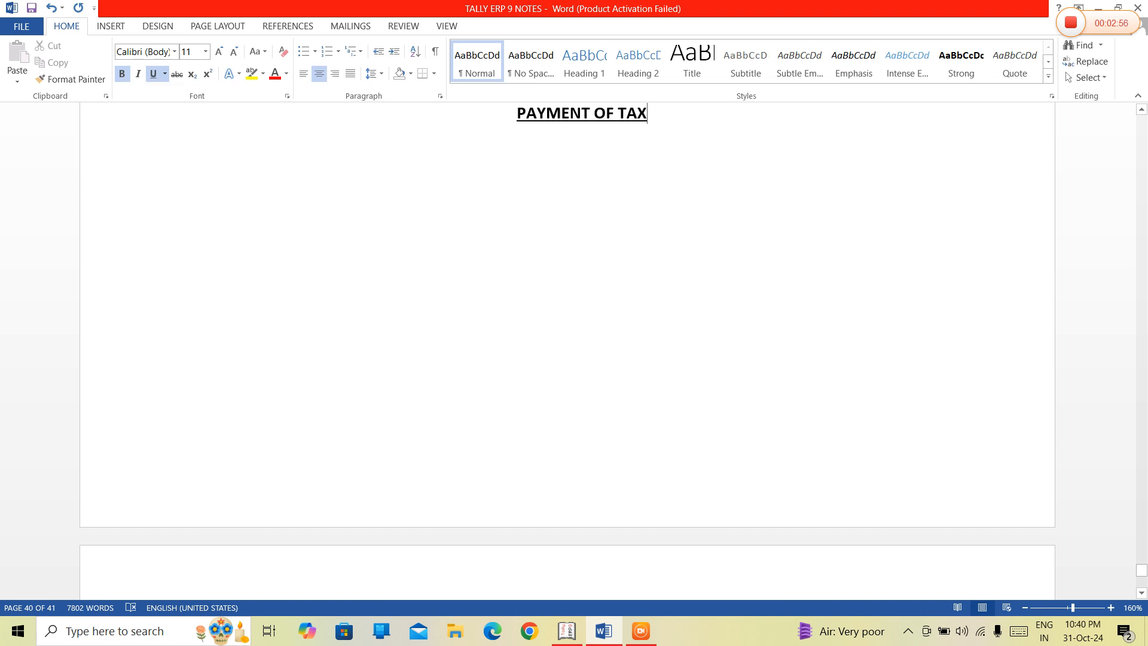
Write "THE TAXES TO BE PAID BY TAXPAYERS UNDER GST TAX SCHEME ARE CLASSIFIED INTO 3 CATEGORIES----" as an unindented line below the heading.
click(224, 149)
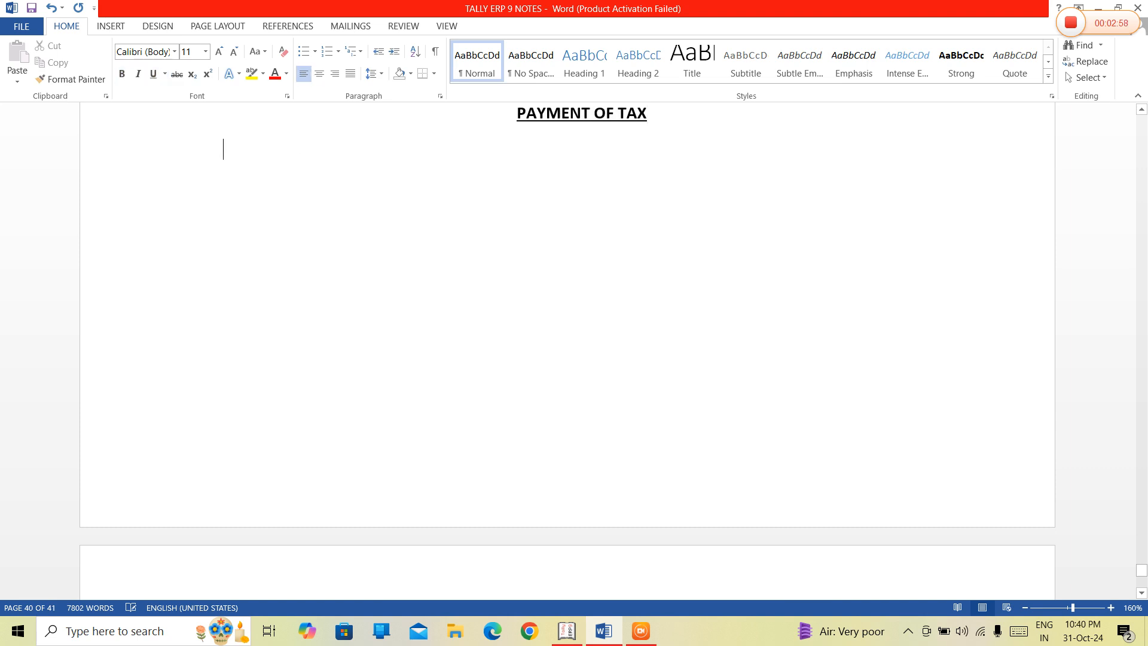
key(BackSpace)
text(THTE)
key(BackSpace)
key(BackSpace)
text(E TAXE)
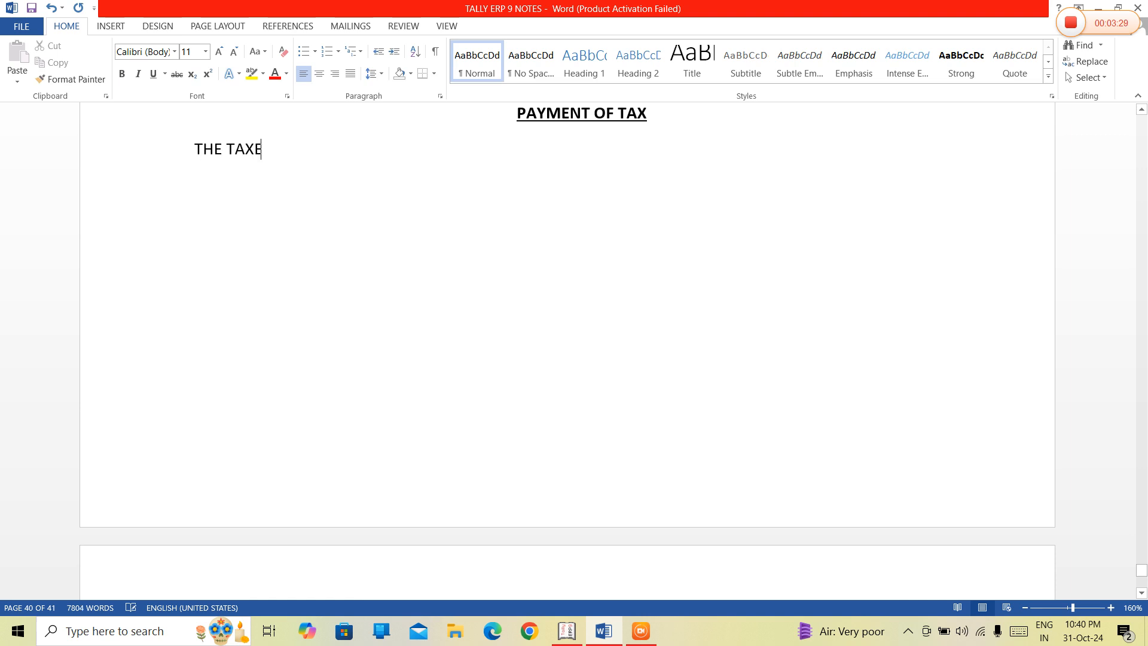
text(S TO BE PAID)
text(BY Y)
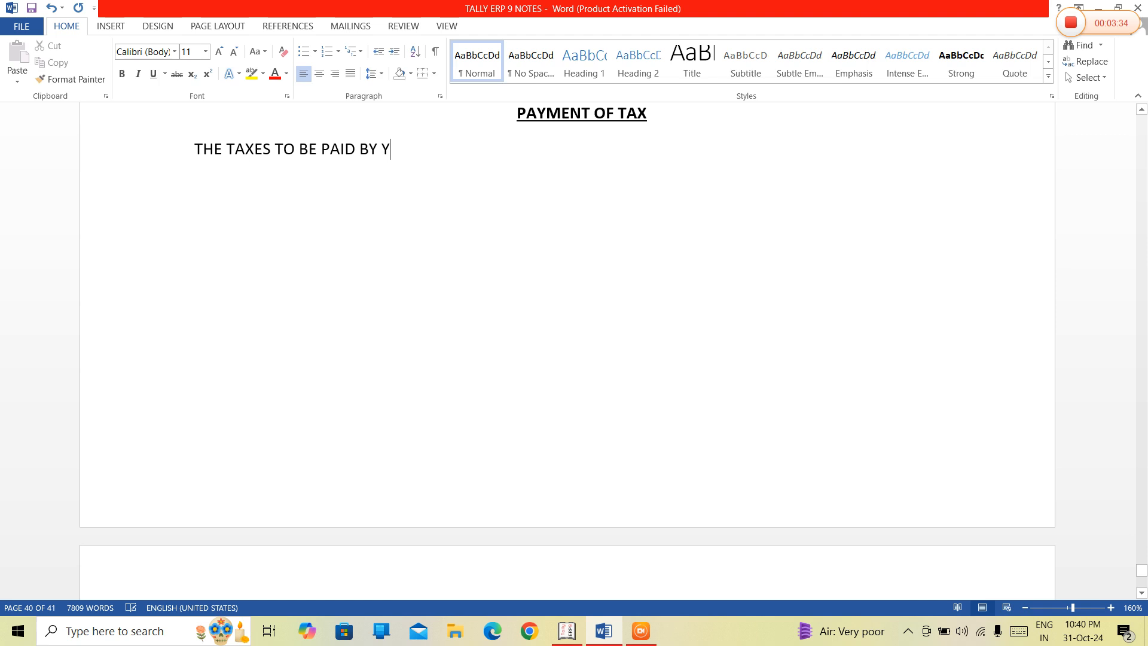
key(BackSpace)
text(TAXPAYERS UNDER )
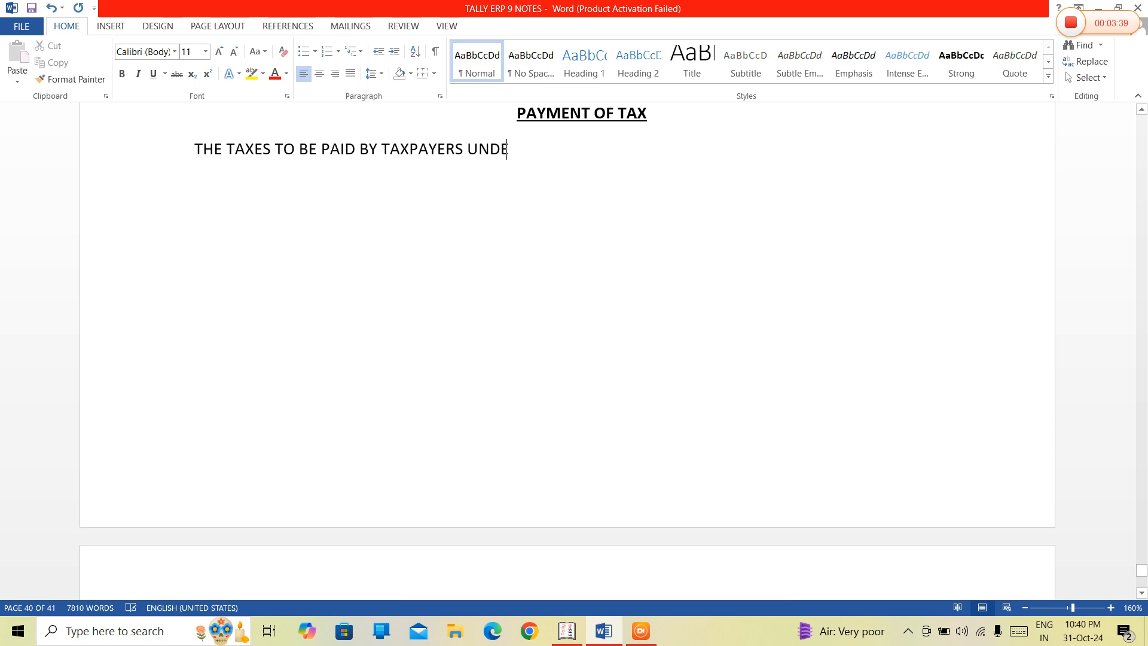
text(GST TAX SCHEM)
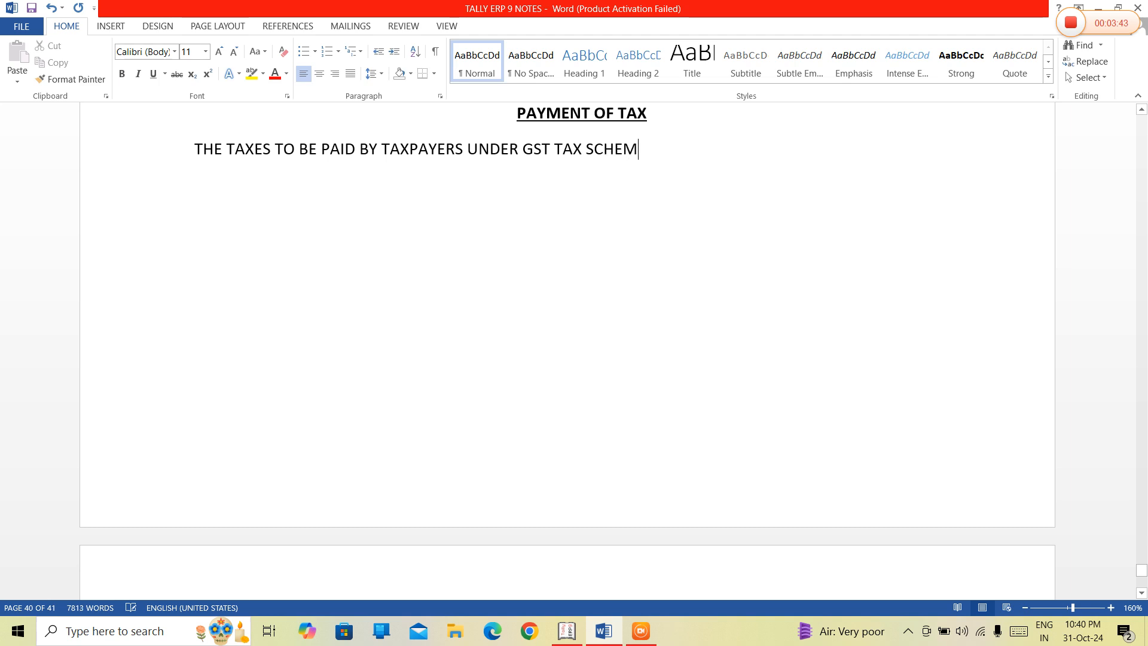
text(E ARE CLA)
text(SSI)
key(BackSpace)
text(SIFIE)
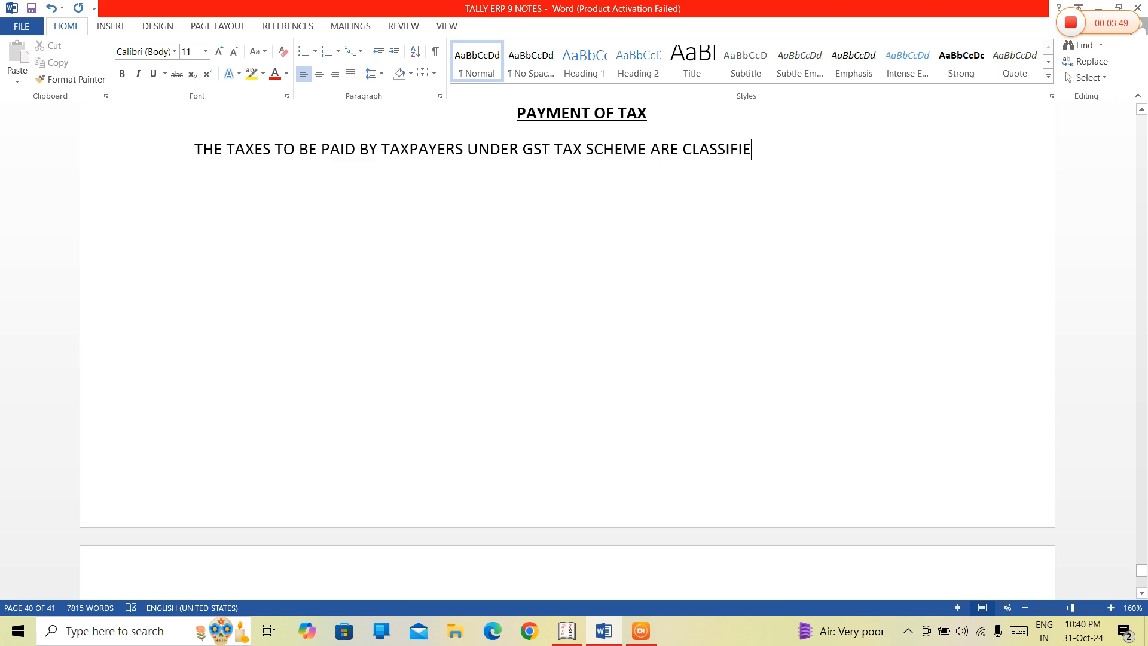
text(D UN)
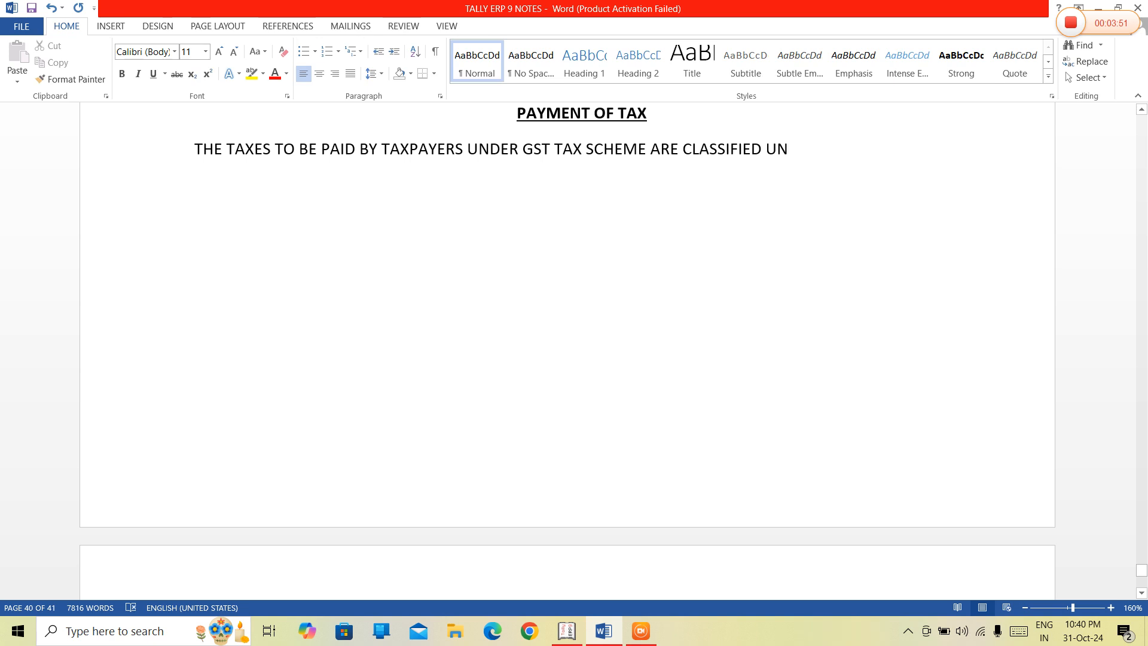
key(BackSpace)
key(BackSpace)
key(BackSpace)
text(INTO 3 CATEGP)
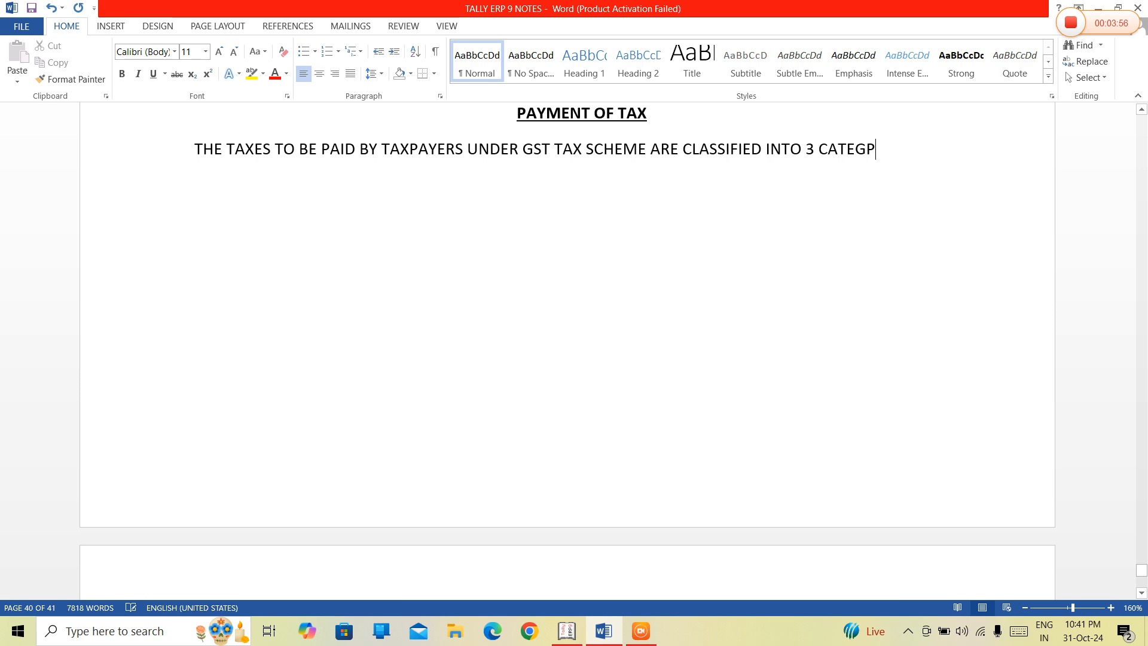
key(BackSpace)
text(ORIES)
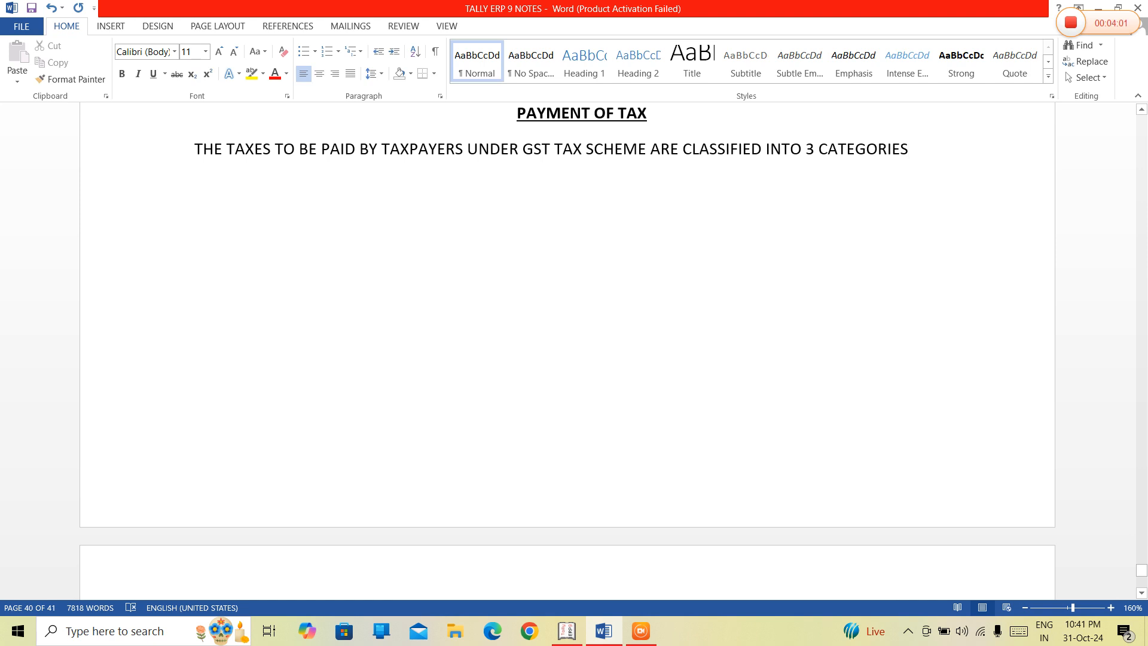
text(----)
Start a numbered list with item 1, "IGST- IT SHOULD BE PAID TO THE CENTER OF AN INTRA- STATE SUPPLY.".
key(Return)
key(BackSpace)
text(1. IGS)
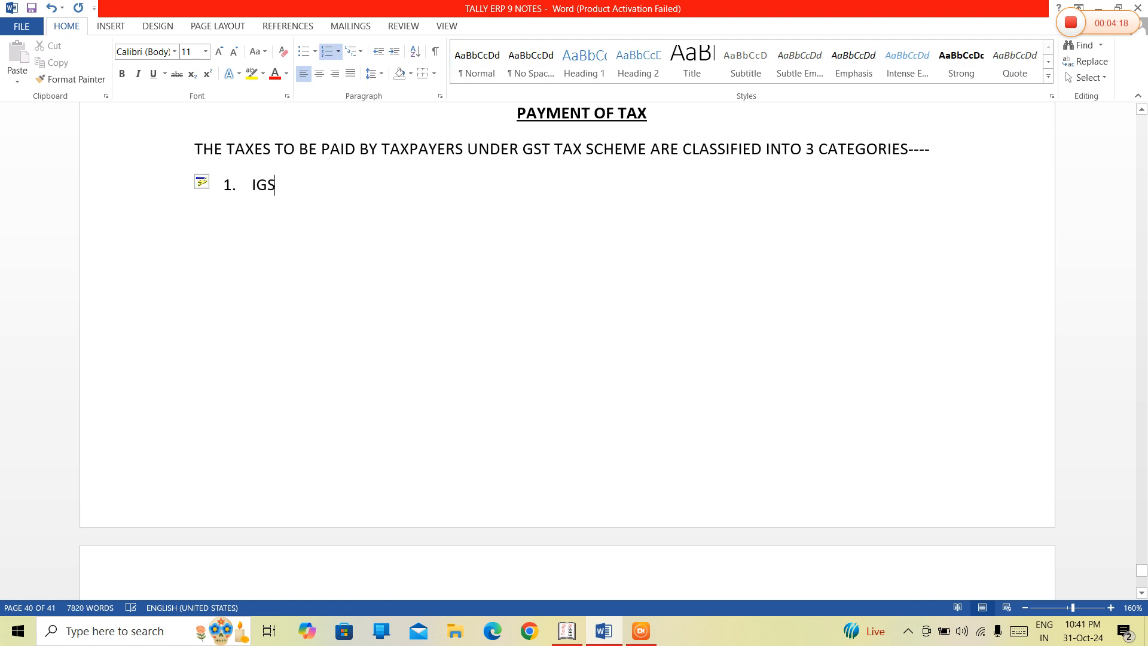
text(T- IT SHOULD BE PAID TO T)
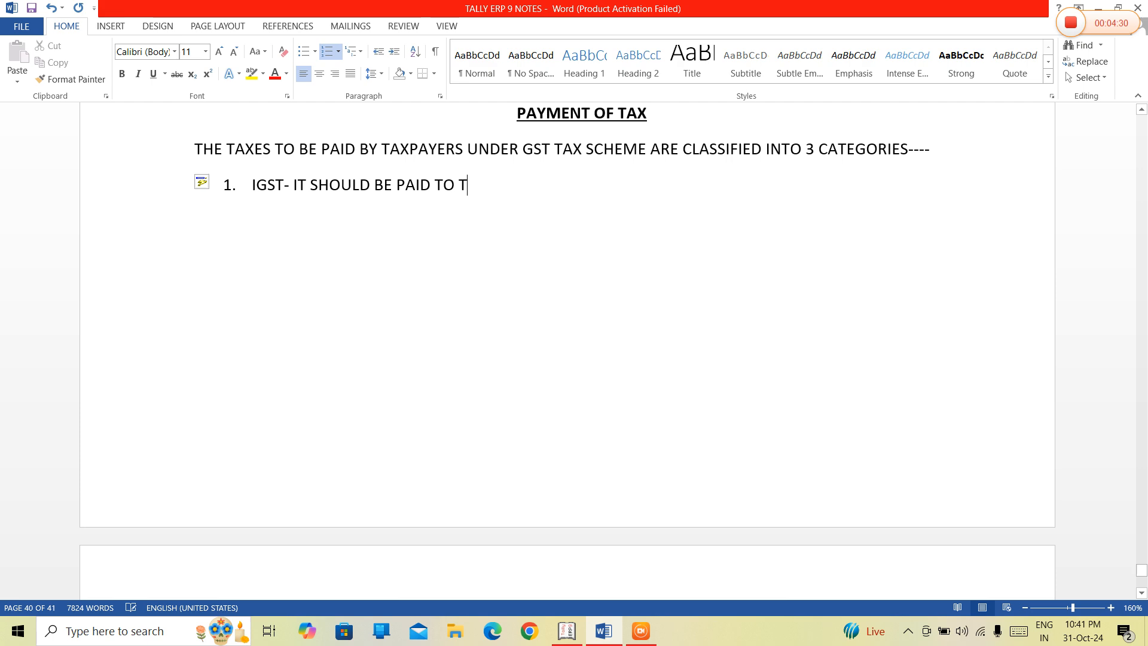
text(HE CEN)
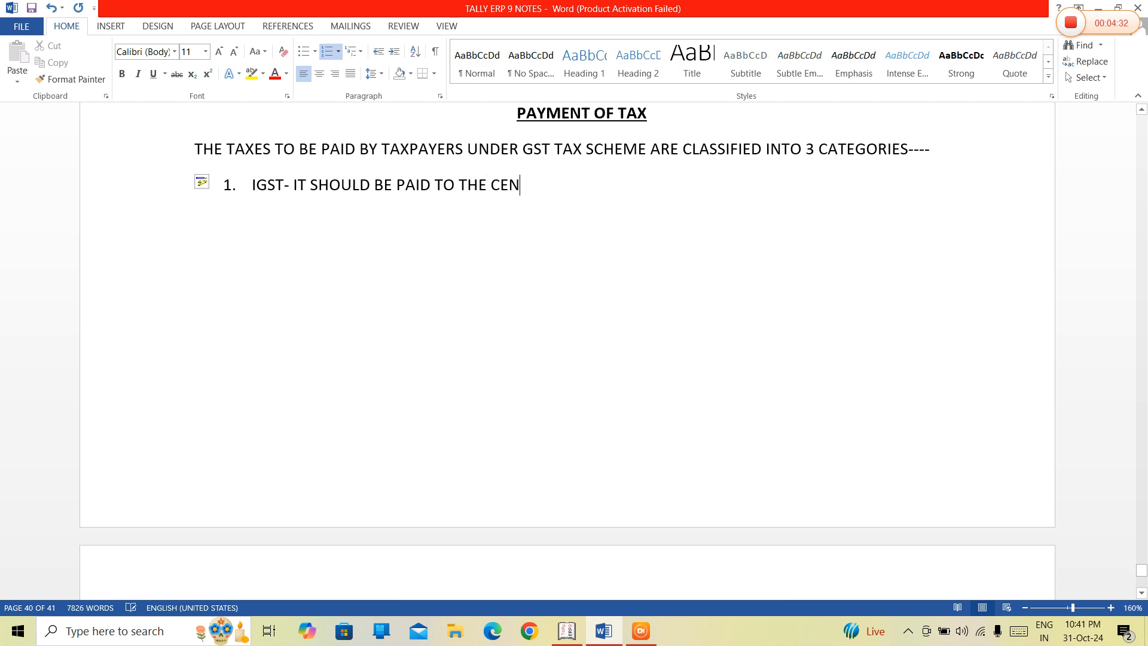
text(TER OF AN INTRA-)
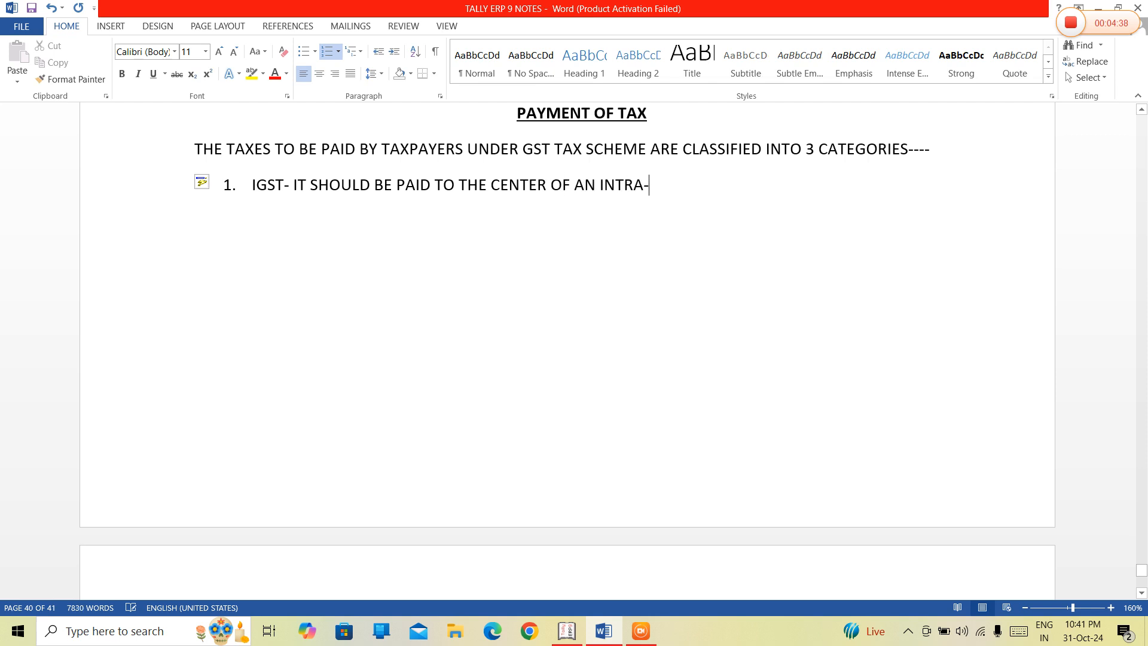
text( STATE SUPPLY)
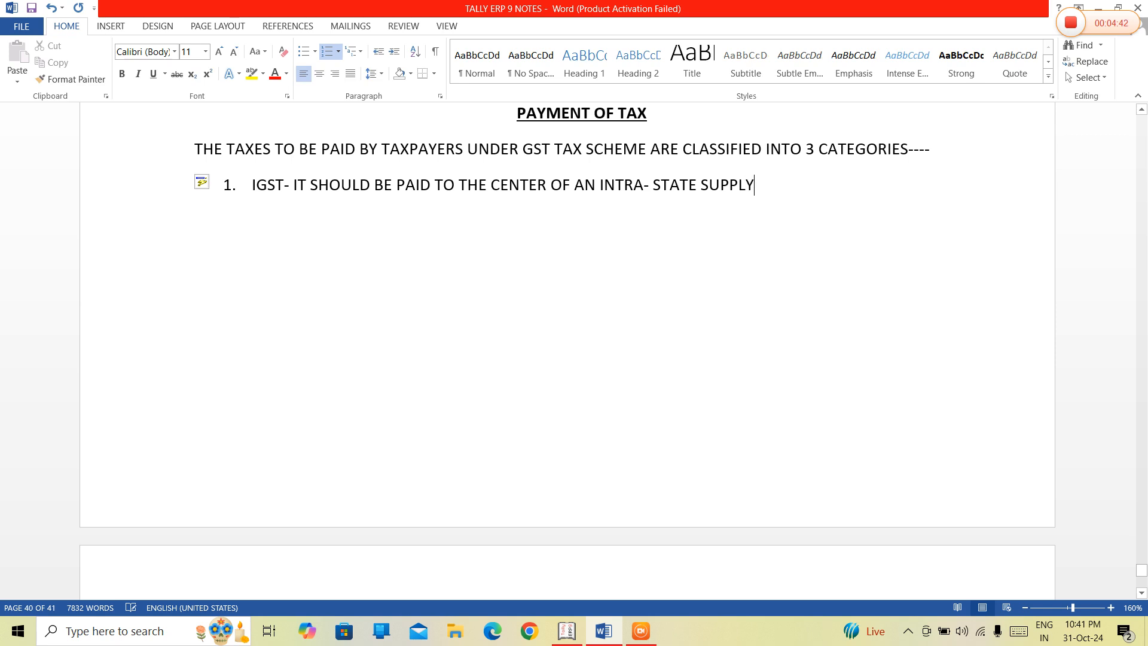
text(.)
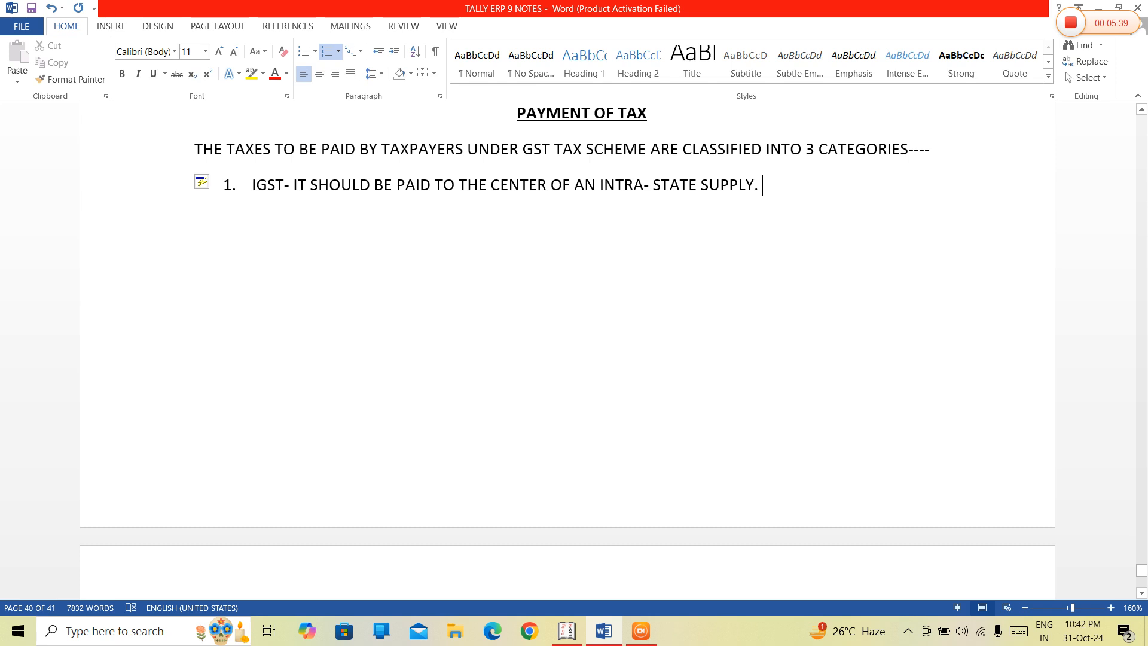
Add list item 2, "CGST- IT SHOULD BE PAID TO THE CENTER IN CASE OF AN INTER STATE SUPPLY.".
key(Return)
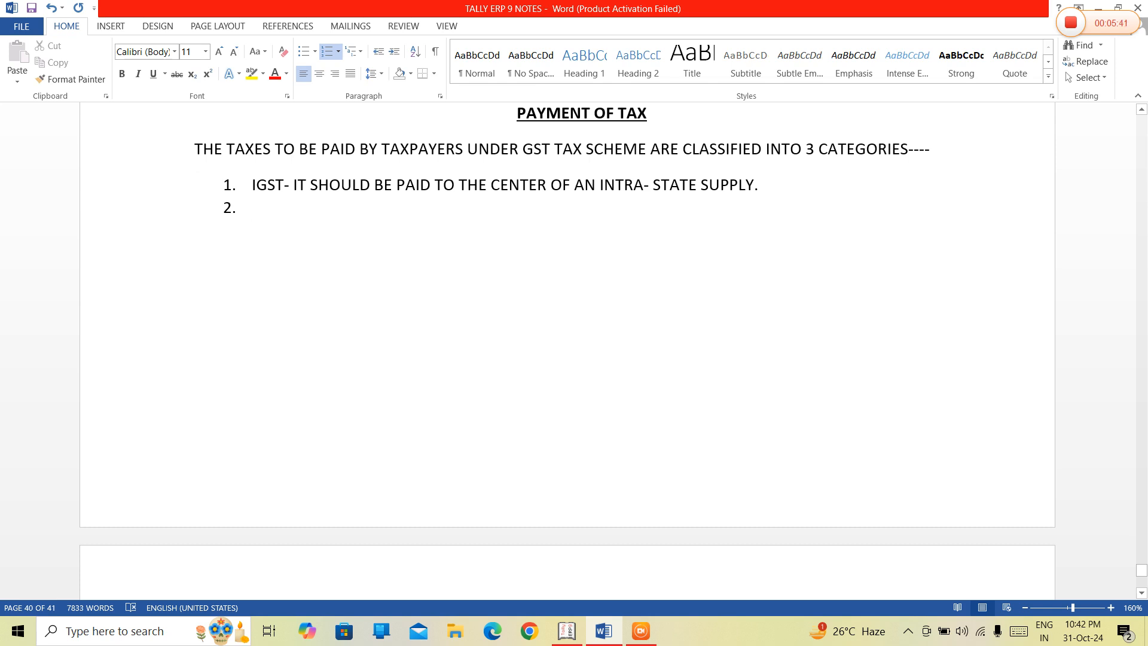
text(CSG)
key(BackSpace)
key(BackSpace)
text(CGSR)
key(Left)
key(Left)
key(Left)
key(BackSpace)
key(Right)
key(Right)
key(Right)
key(BackSpace)
text(T- IT SHOU)
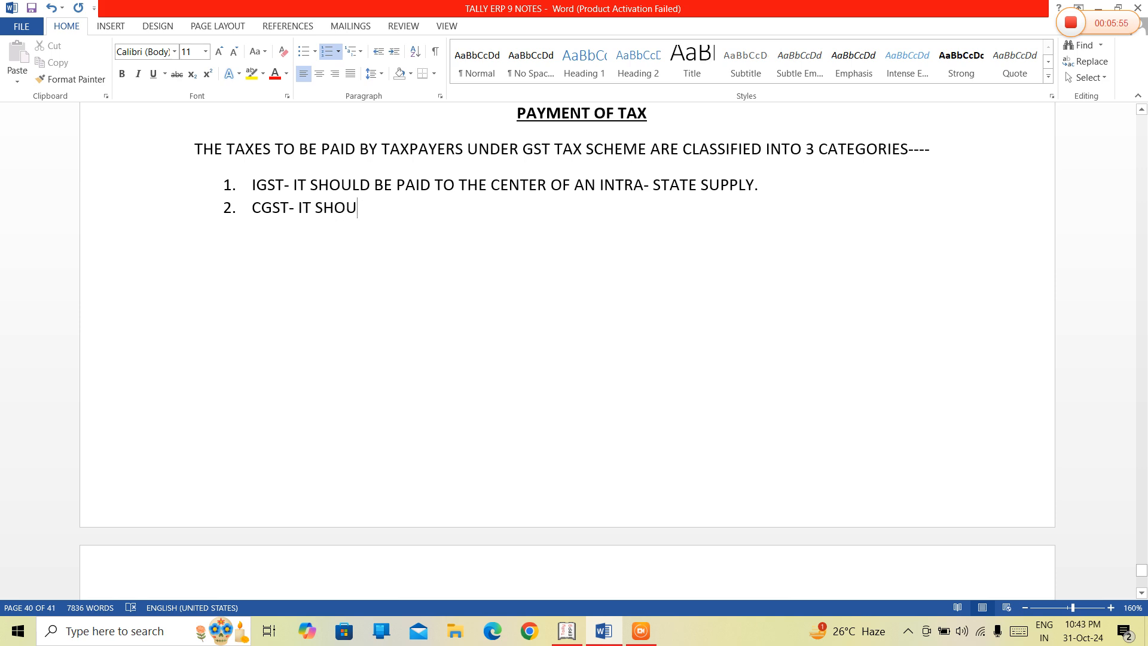
text(LD BE PAID TO THE CEN)
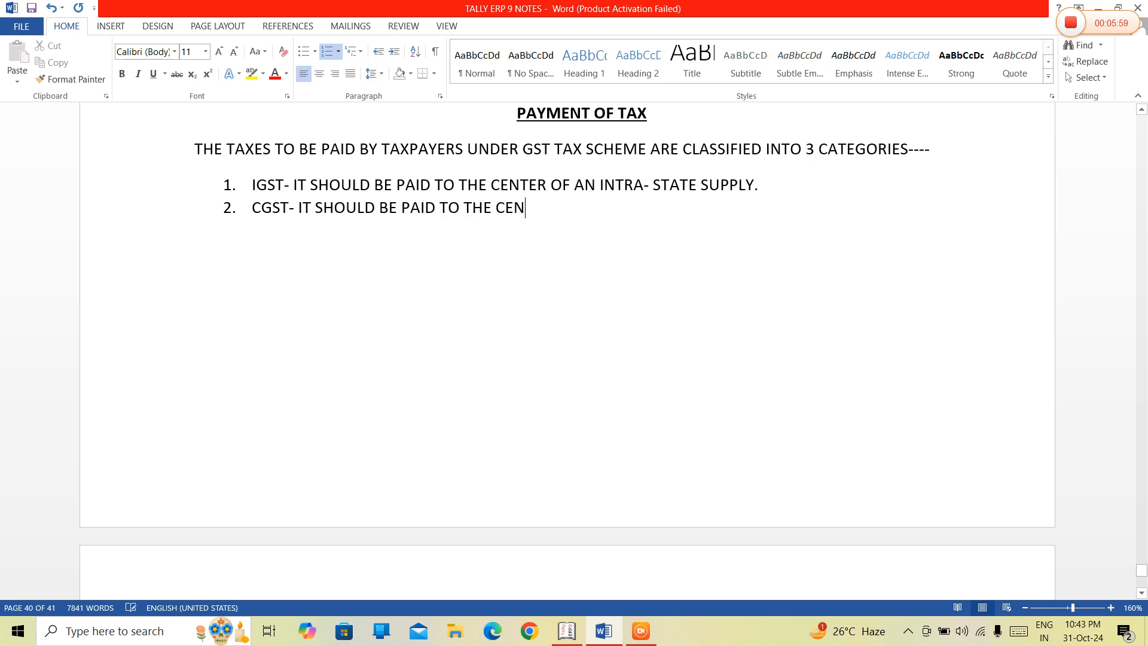
text(TER)
text(IN CASE O)
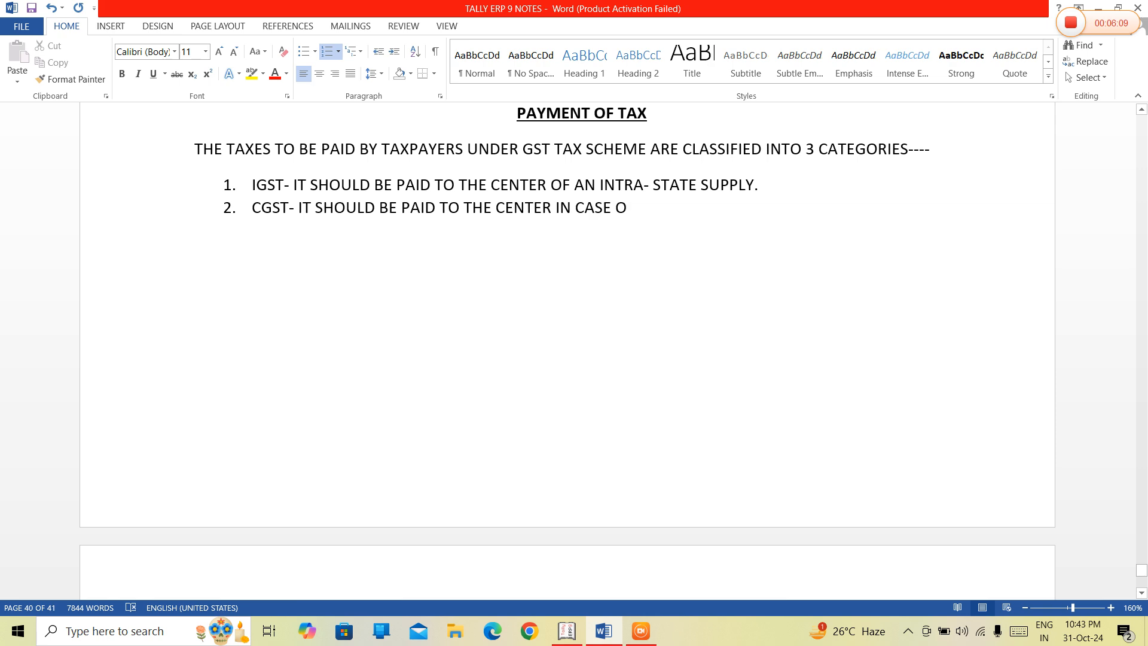
text(F AN IN)
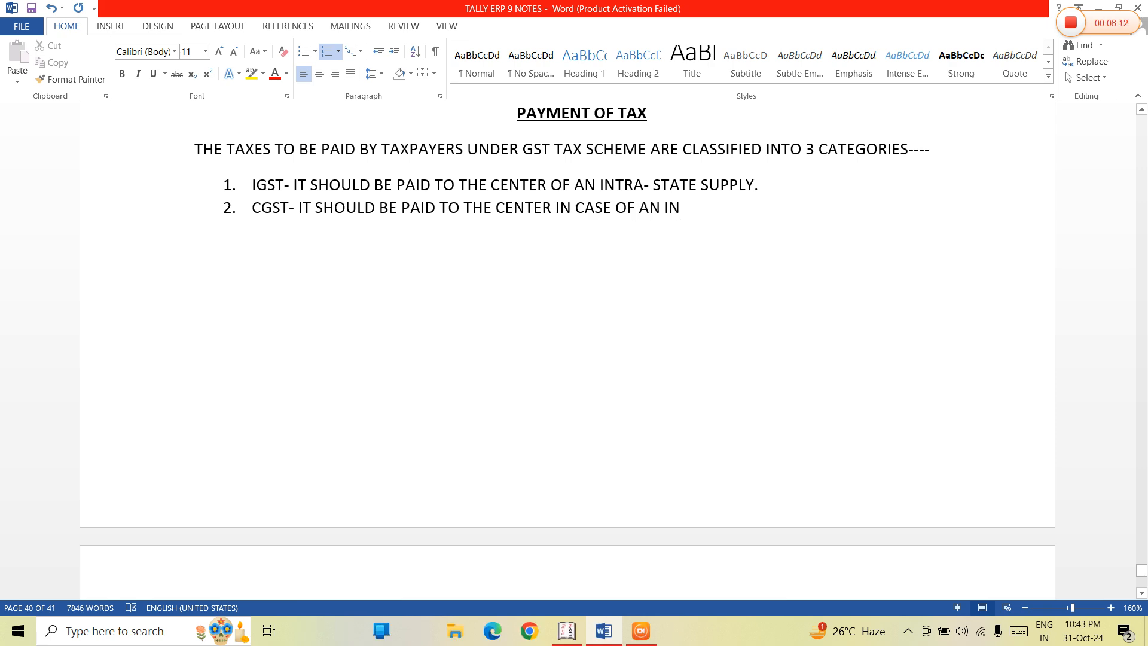
text(TER STATE )
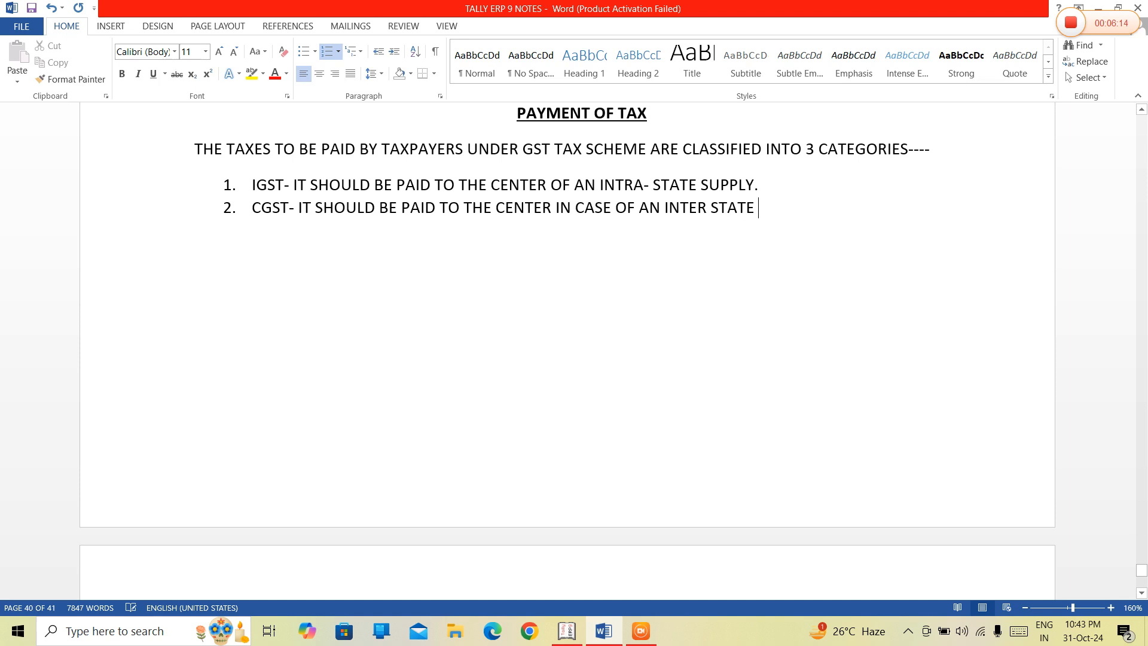
text(SUPPLY.)
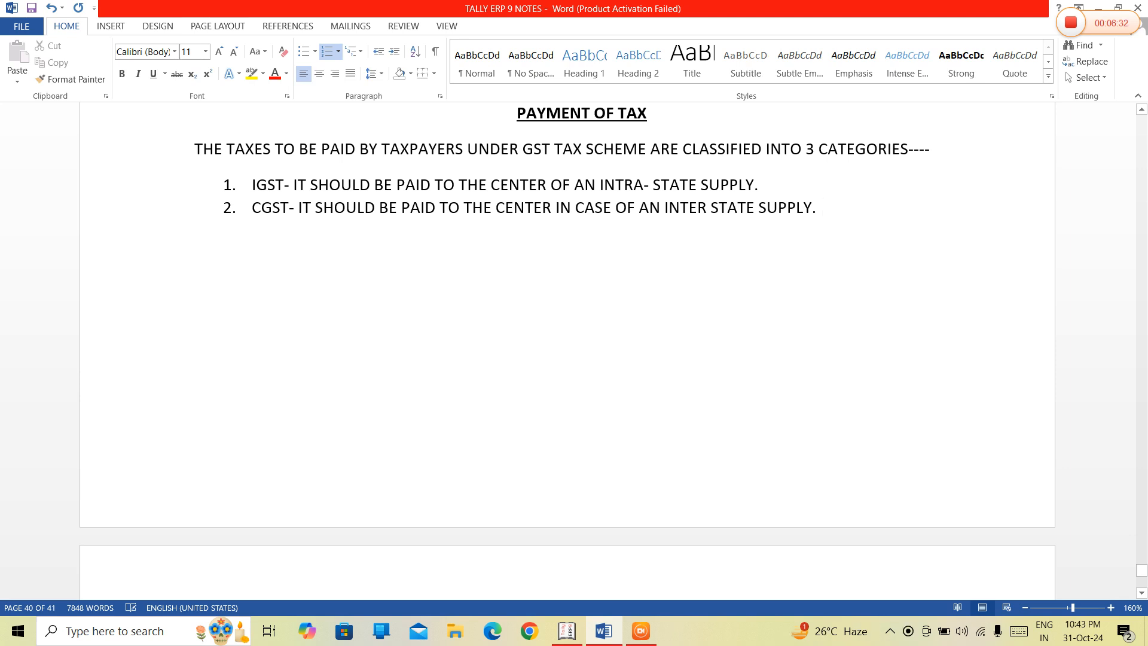
Add list item 3, "SGST- IT SHOULD BE PAID TO THE STATE IN CASE OF AN INTER-STATE SUPPLY.".
key(Return)
text(SGST- IT SHOU)
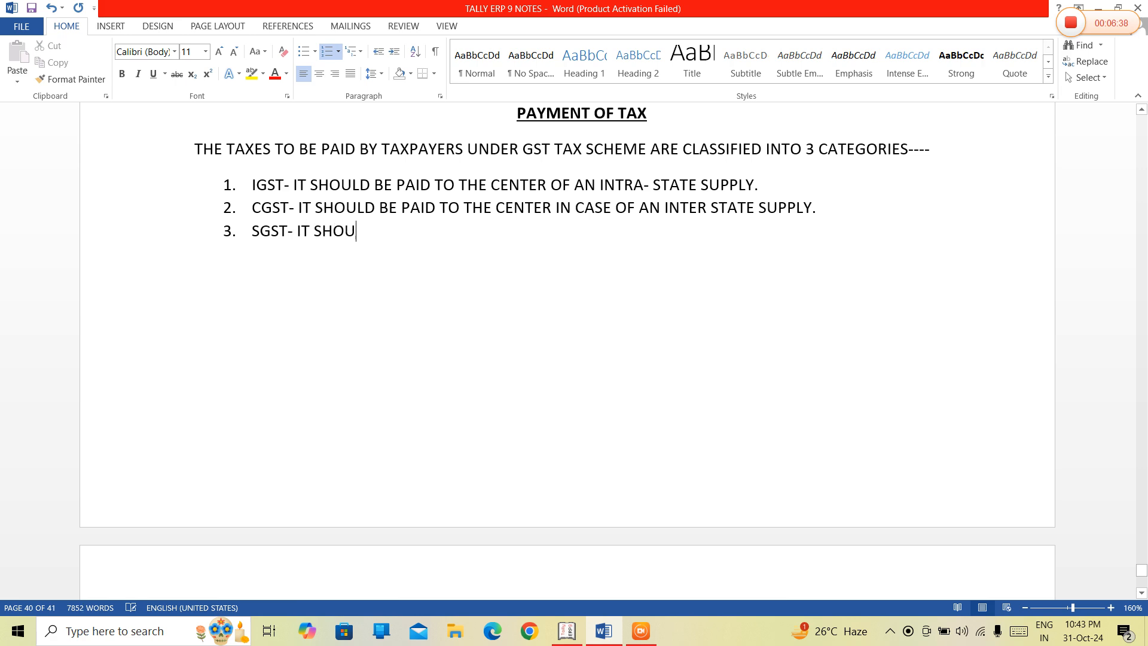
text(LD BE PAID TO THE)
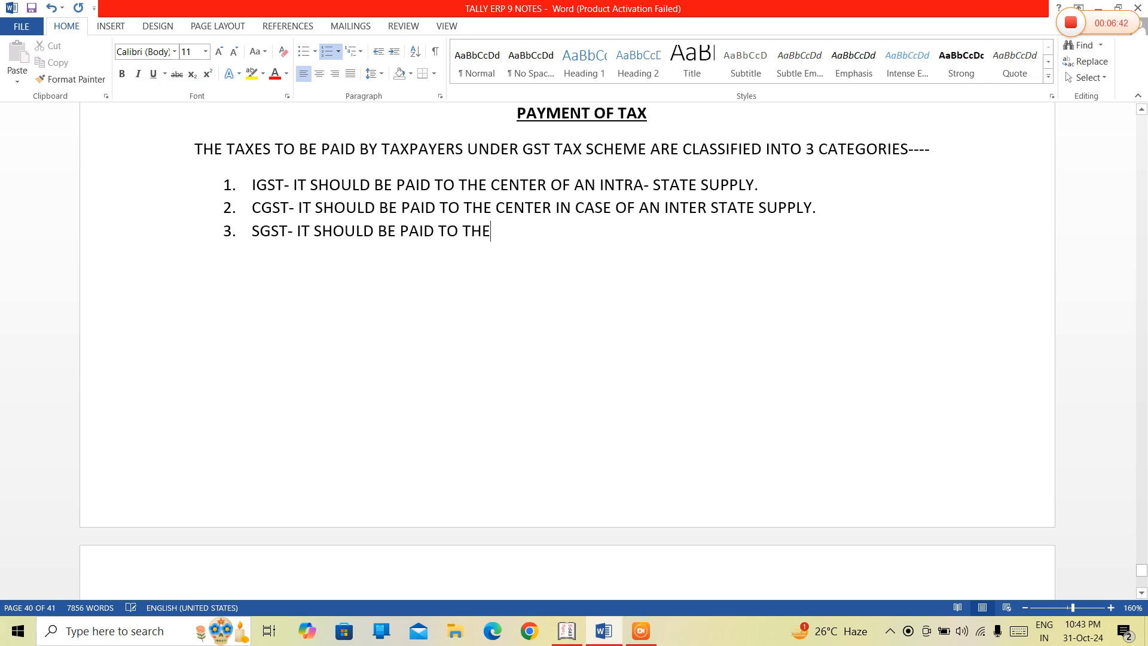
text( STATE IN CASE)
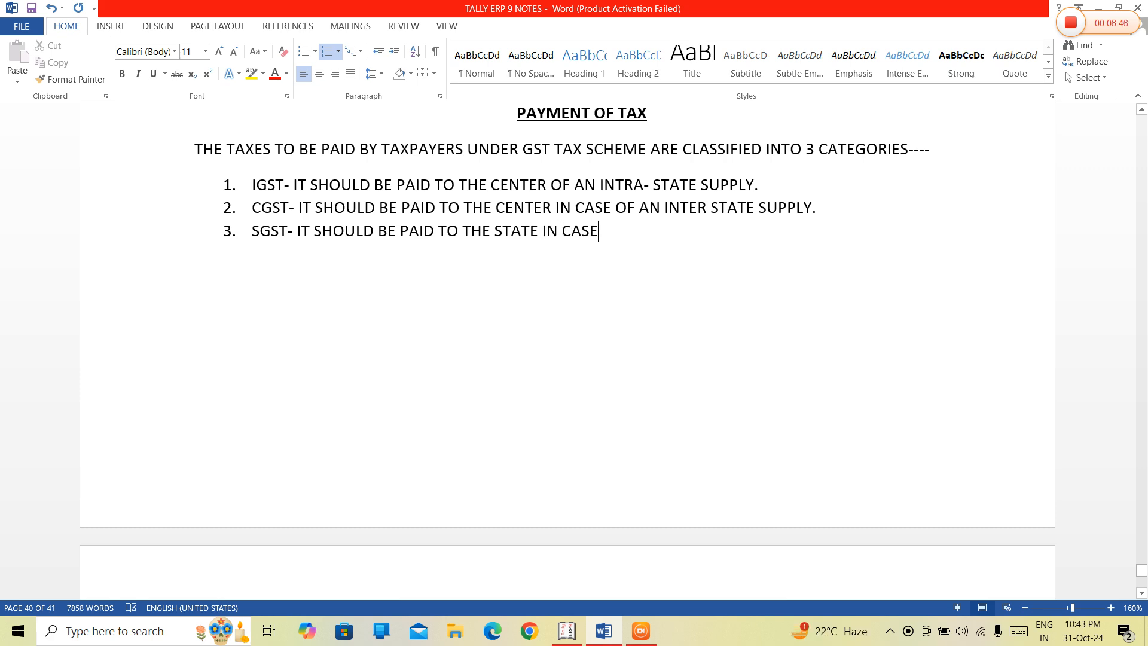
text( OF AN INTER-SA)
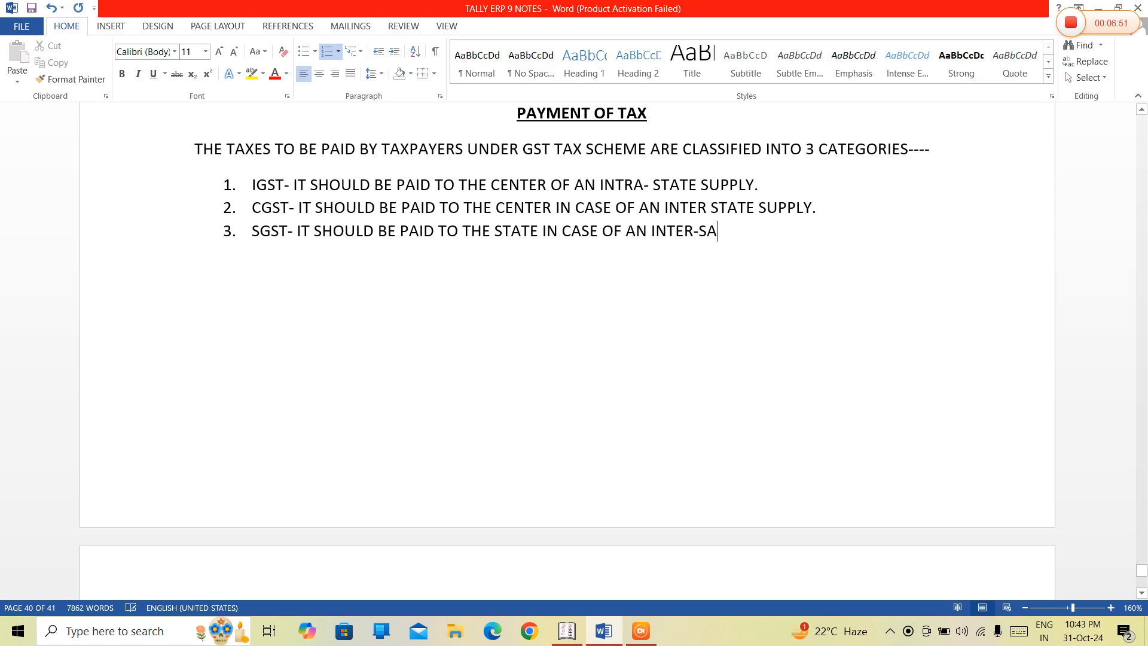
key(BackSpace)
text(TATE SU)
text(LY.)
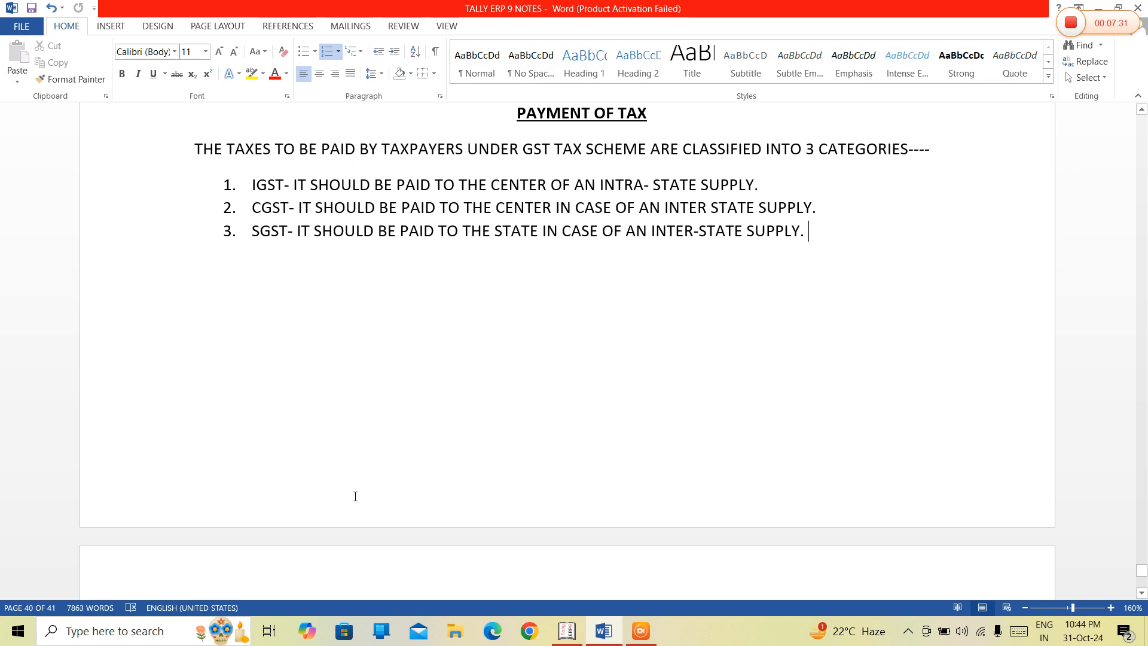
End the numbered list and write below it "20TH DAY OF THE MONTH BY EVERY TAXPAYER WHO IS REGISTERED UNDER GST.".
key(Return)
key(Return)
text(2)
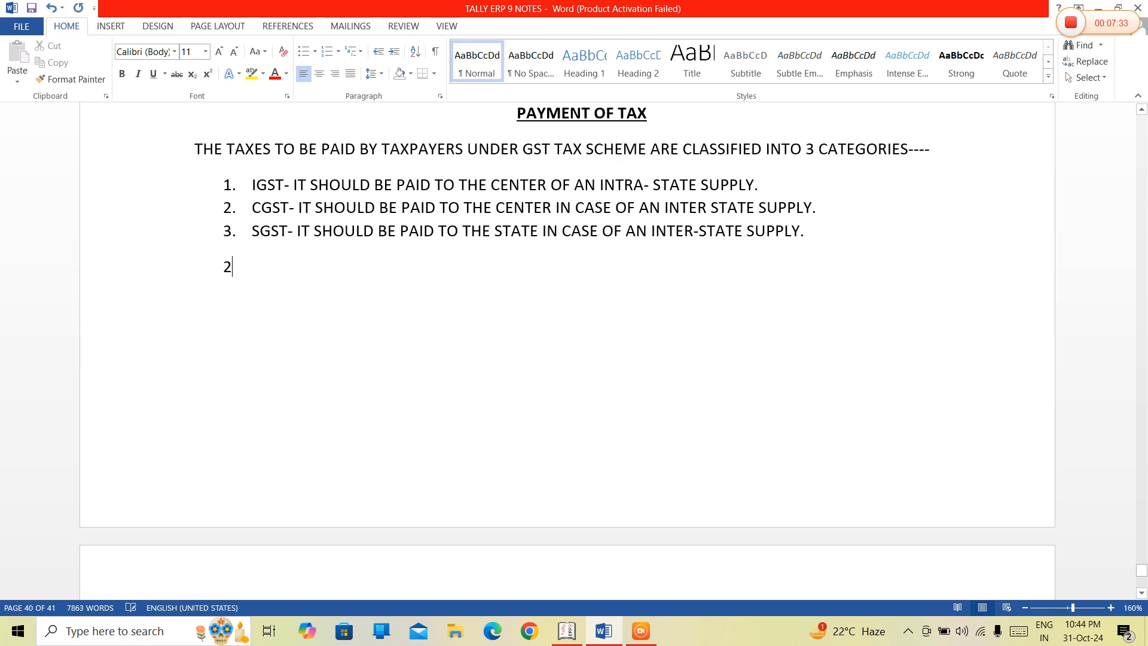
text(0TH OF)
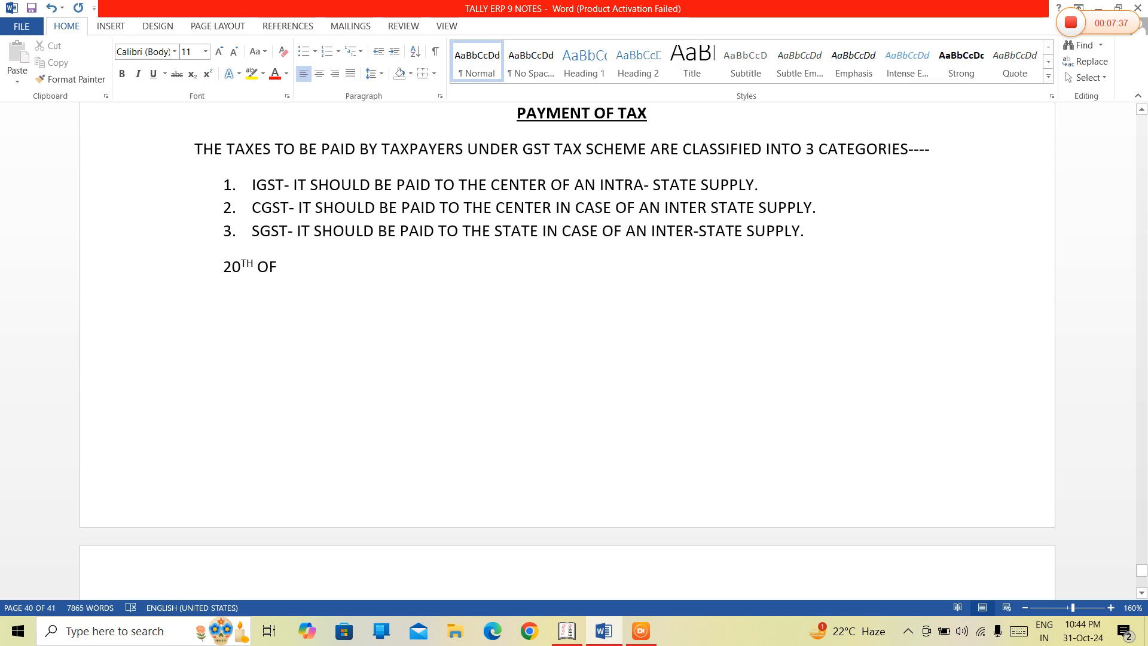
key(BackSpace)
key(BackSpace)
key(BackSpace)
text(DAY OF THE)
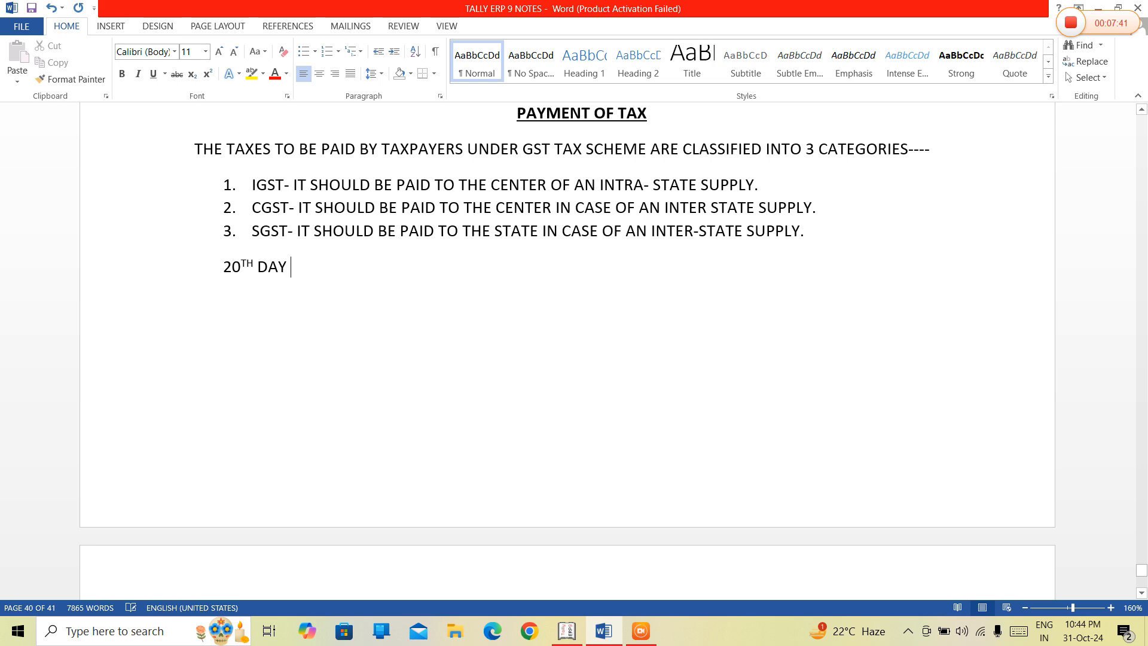
text( N)
key(BackSpace)
text(MON)
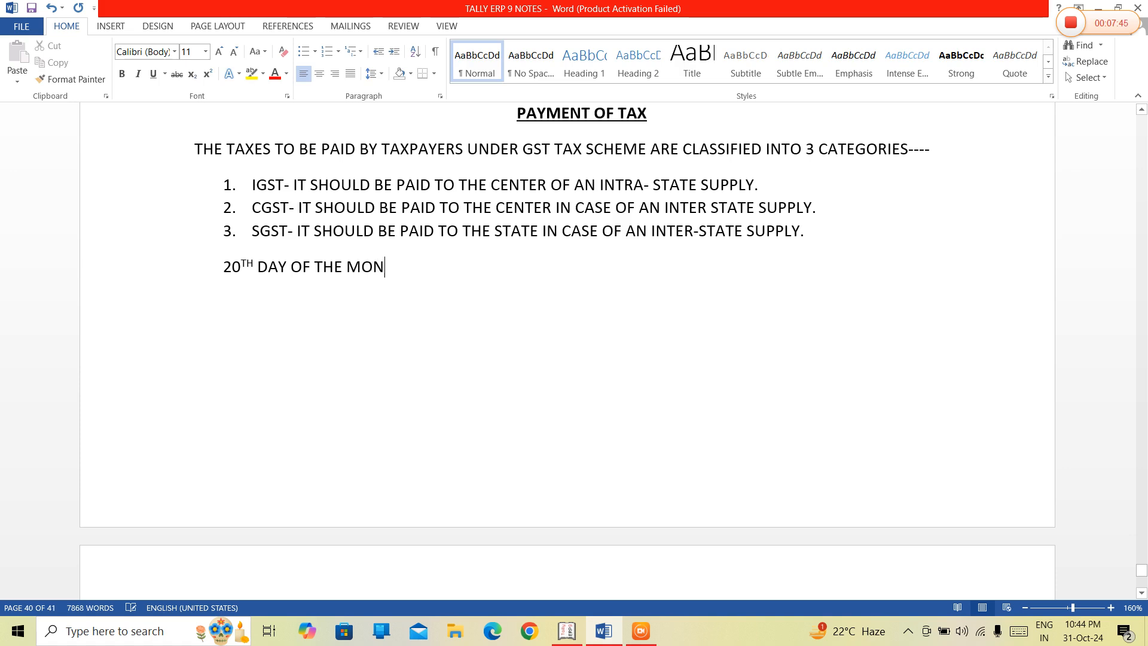
text(TH BY EVER)
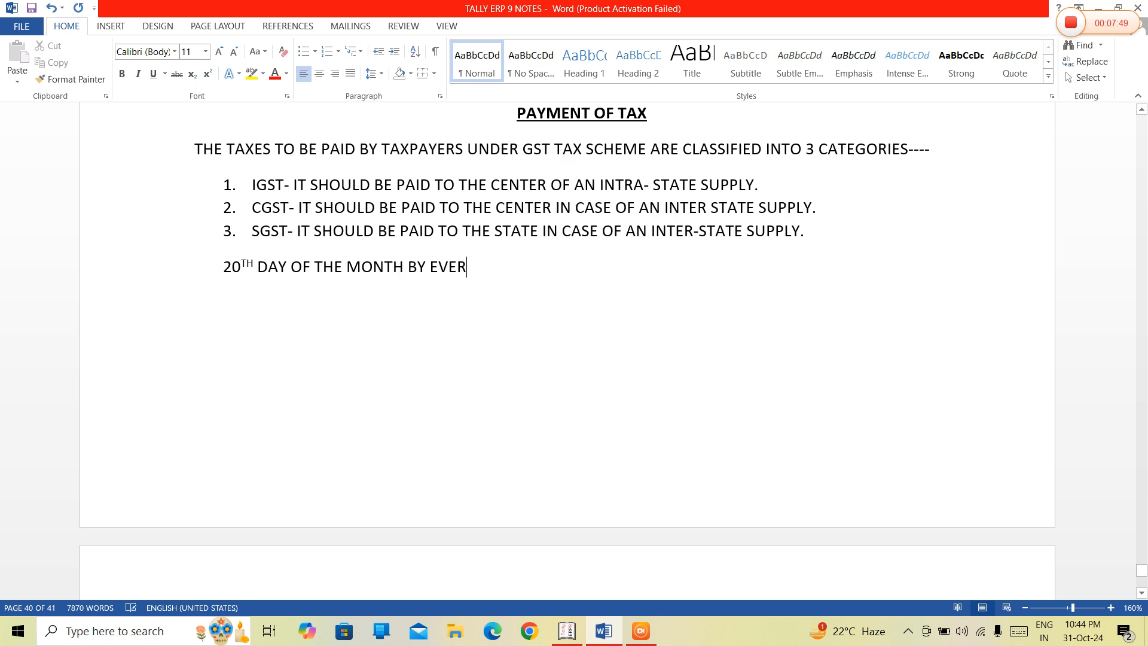
text(Y TA)
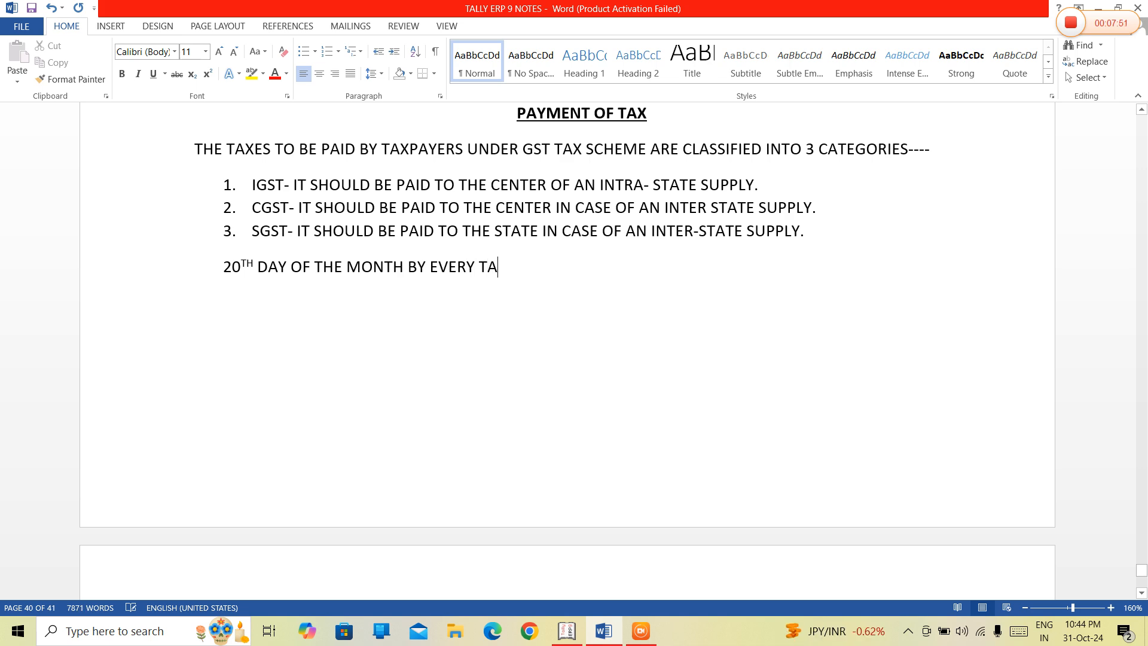
text(XPAYER WHO )
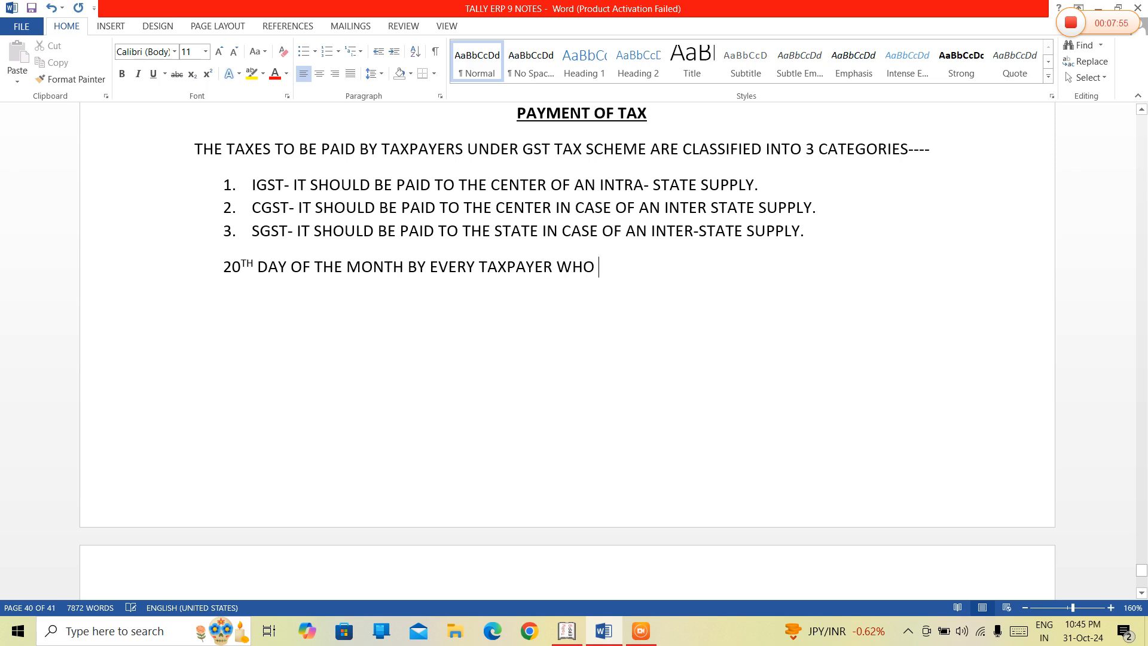
text(IS REGIT)
key(BackSpace)
text(STERED UNDER)
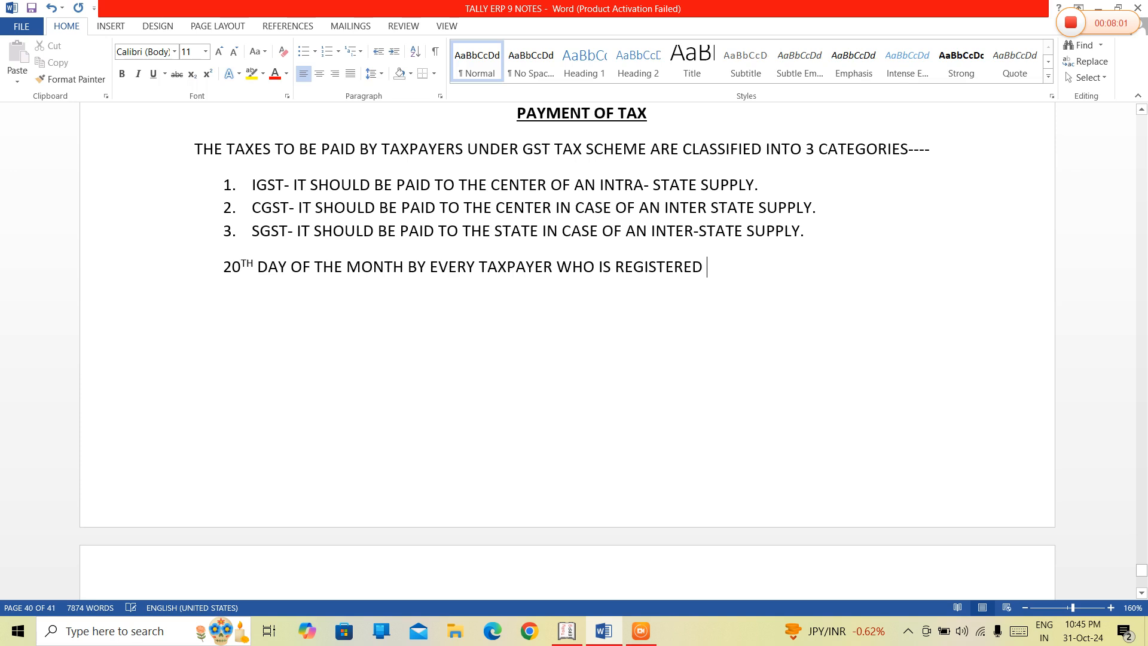
text( GST.)
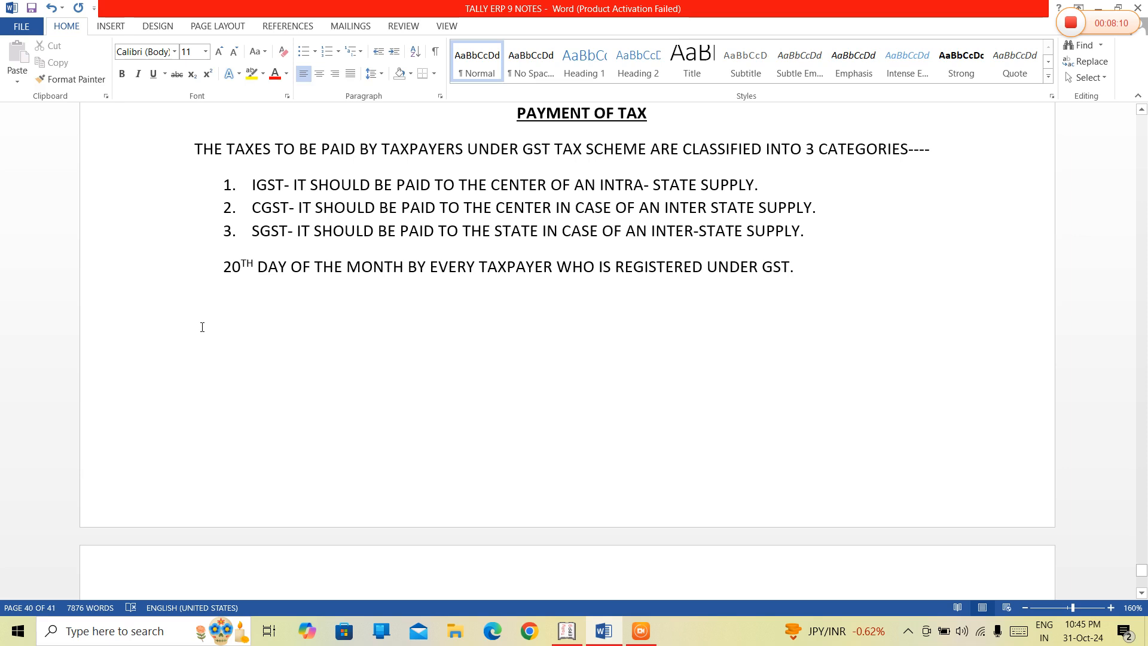
Insert "TAX PAID BY EVERY" before "20TH DAY" at the start of the line below the list.
click(222, 276)
text(TAX )
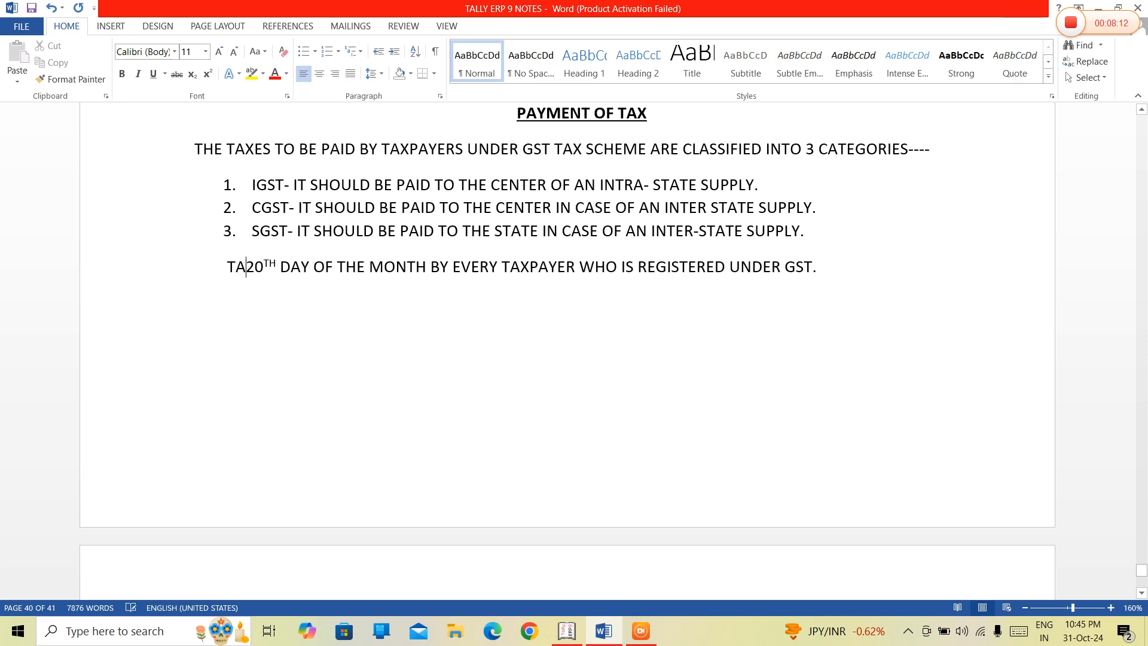
text(PAID)
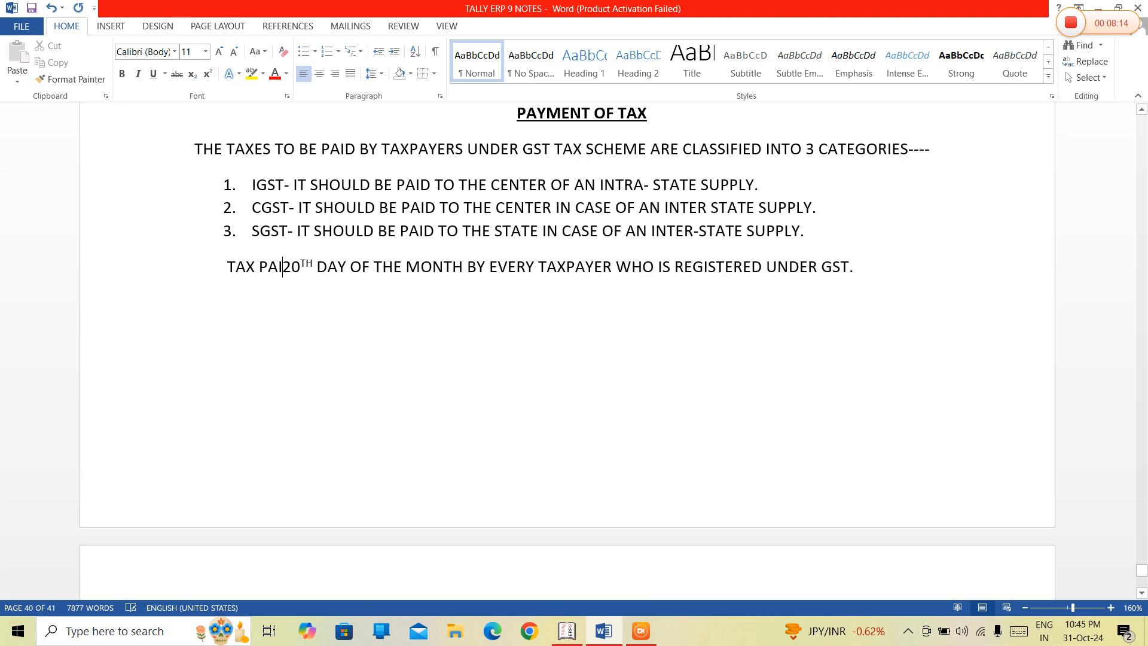
text( BY )
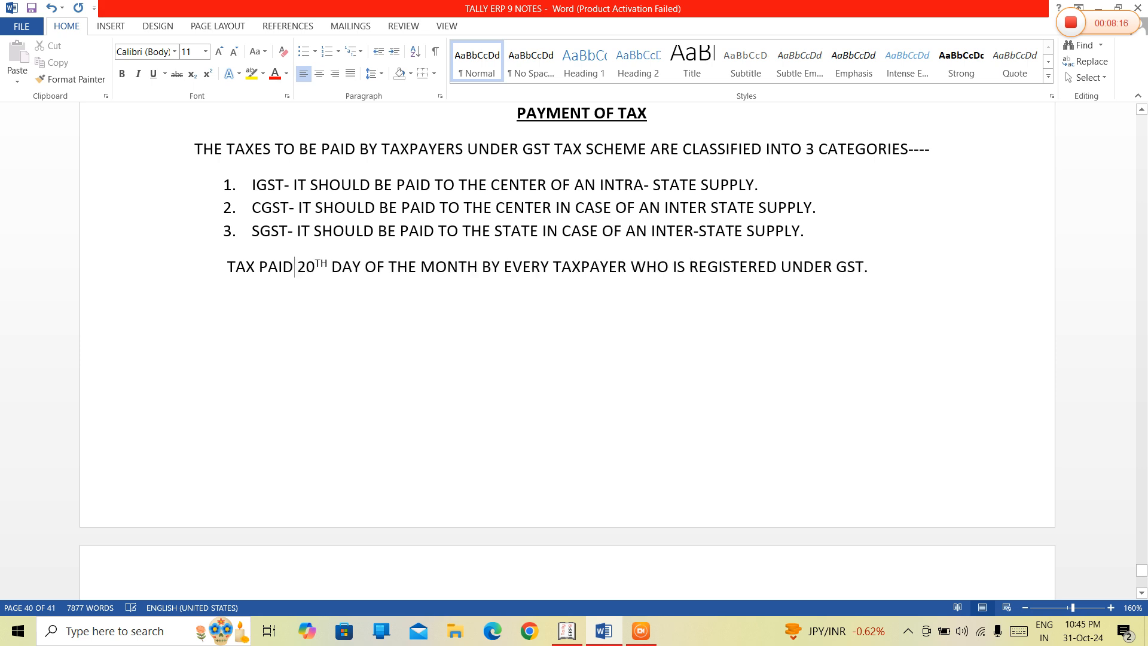
text(EVERY)
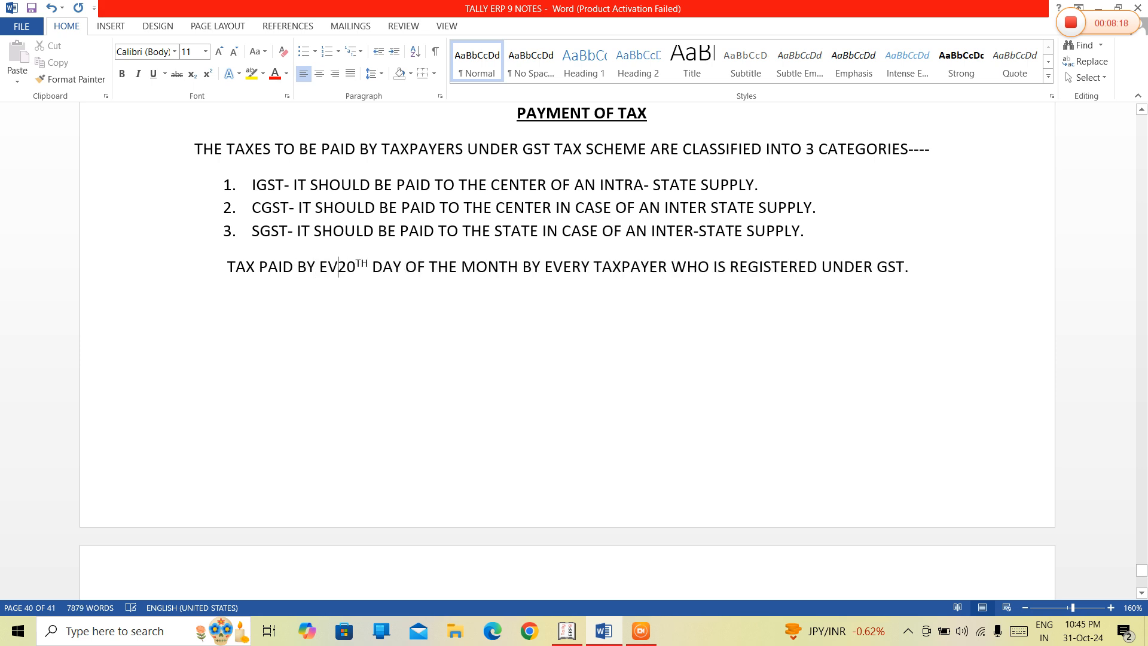